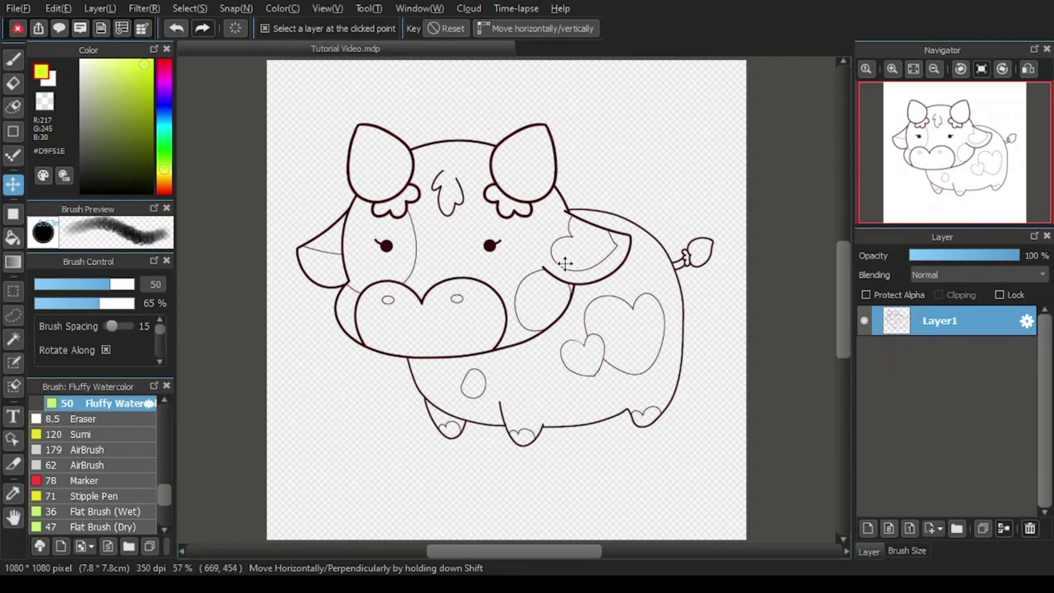
Show the cow drawing at 100% with the Navigator's Actual Pixels button.
mouse_move(983, 104)
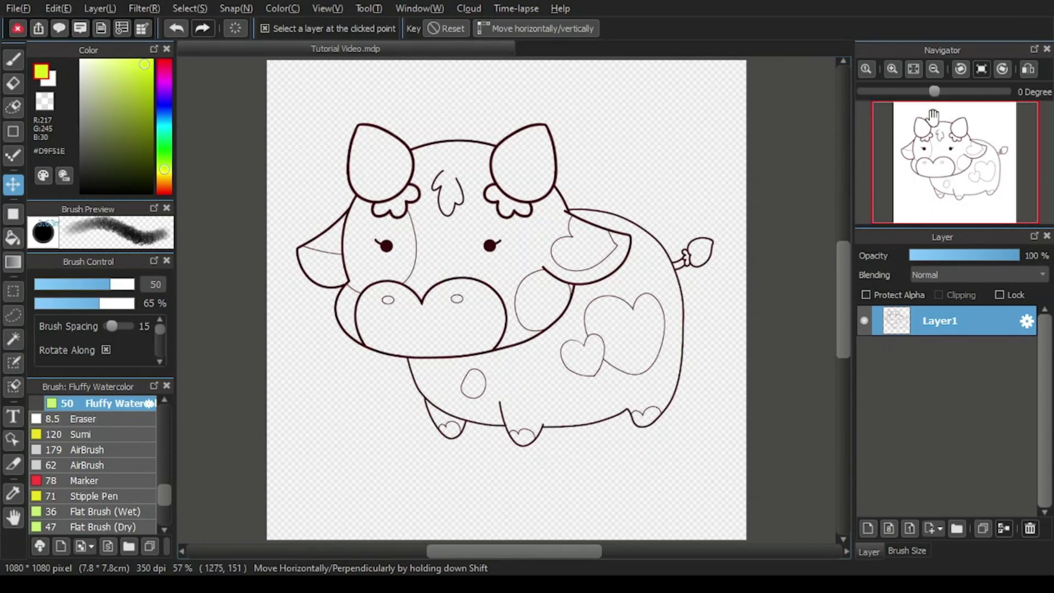
left_click(866, 69)
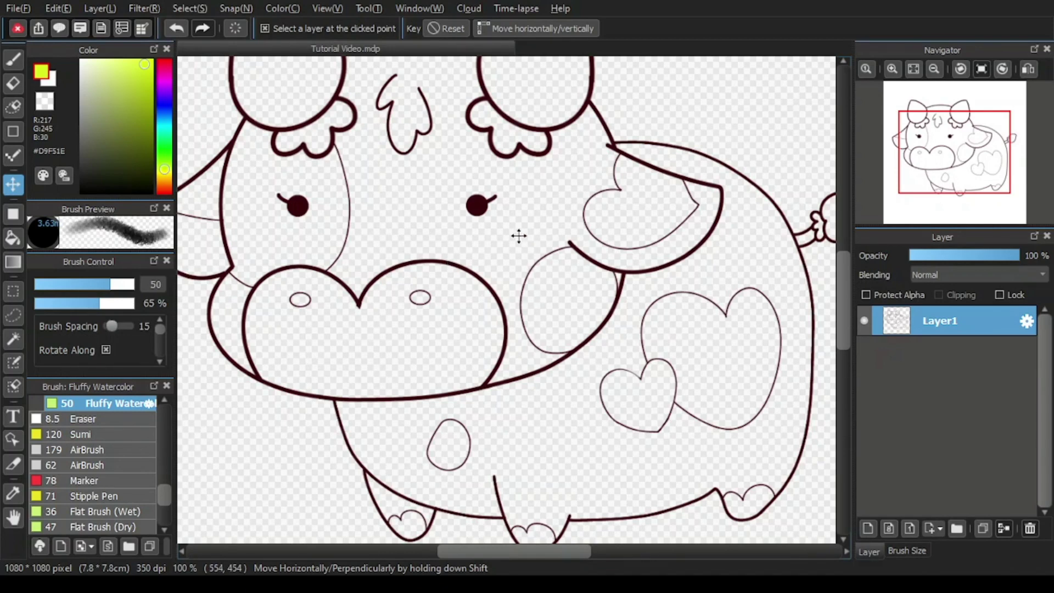
mouse_move(914, 117)
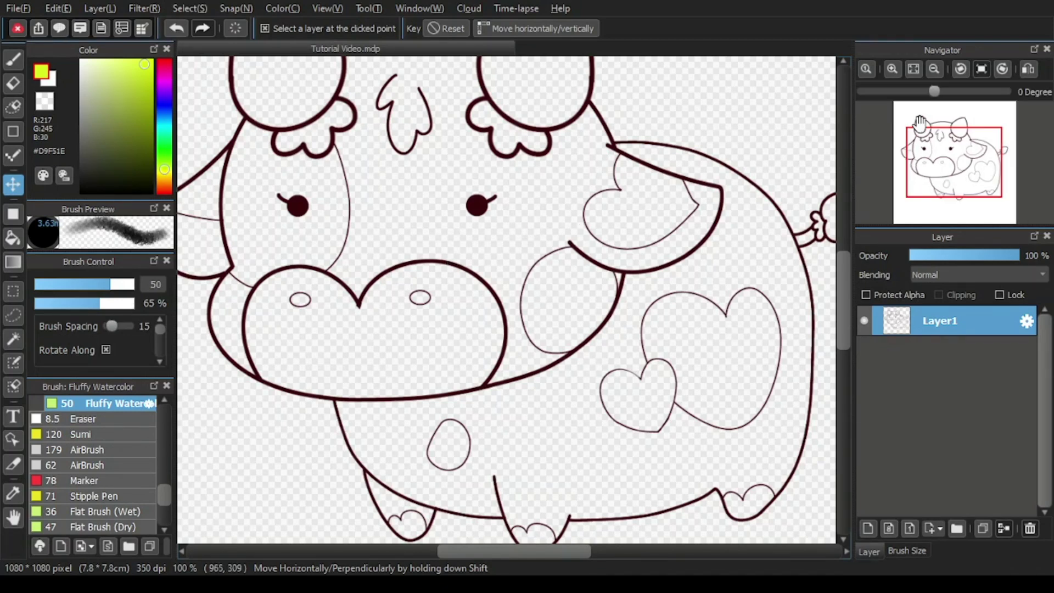
Zoom in three steps to reach a 300% view of the cow's muzzle.
left_click(892, 72)
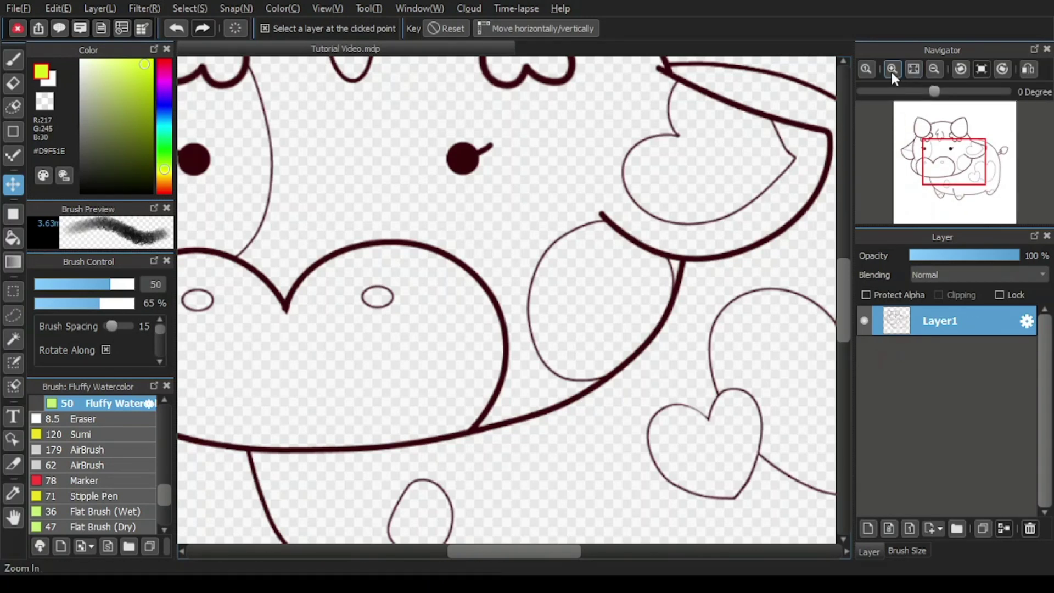
left_click(892, 69)
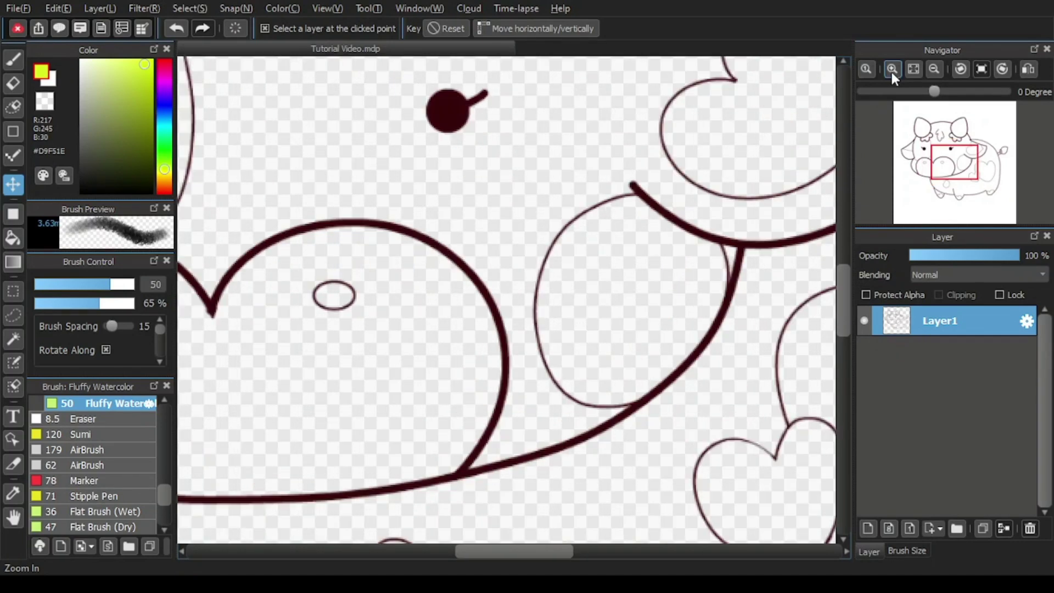
left_click(892, 71)
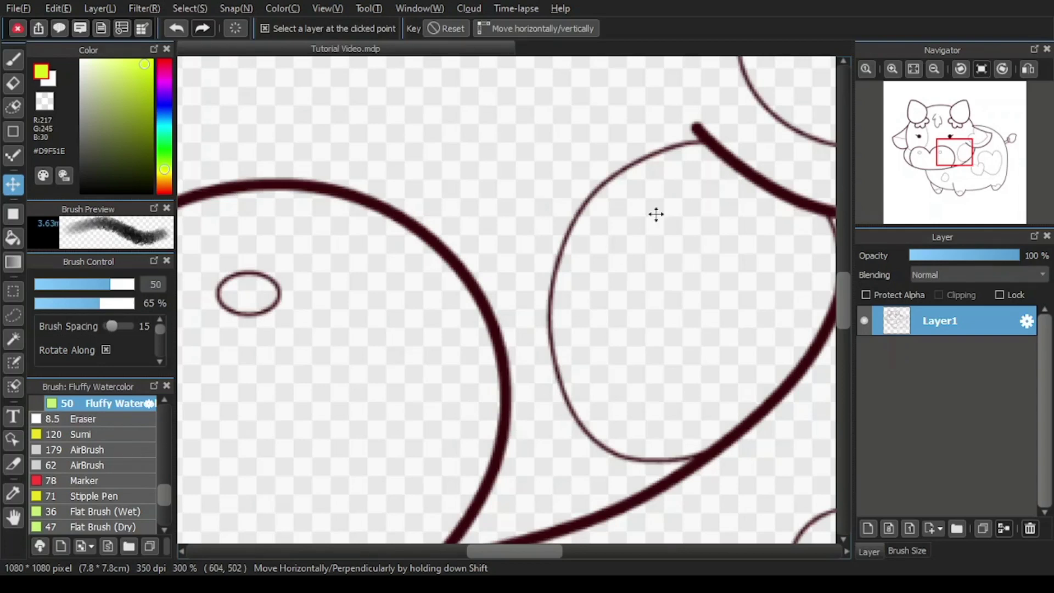
mouse_move(875, 58)
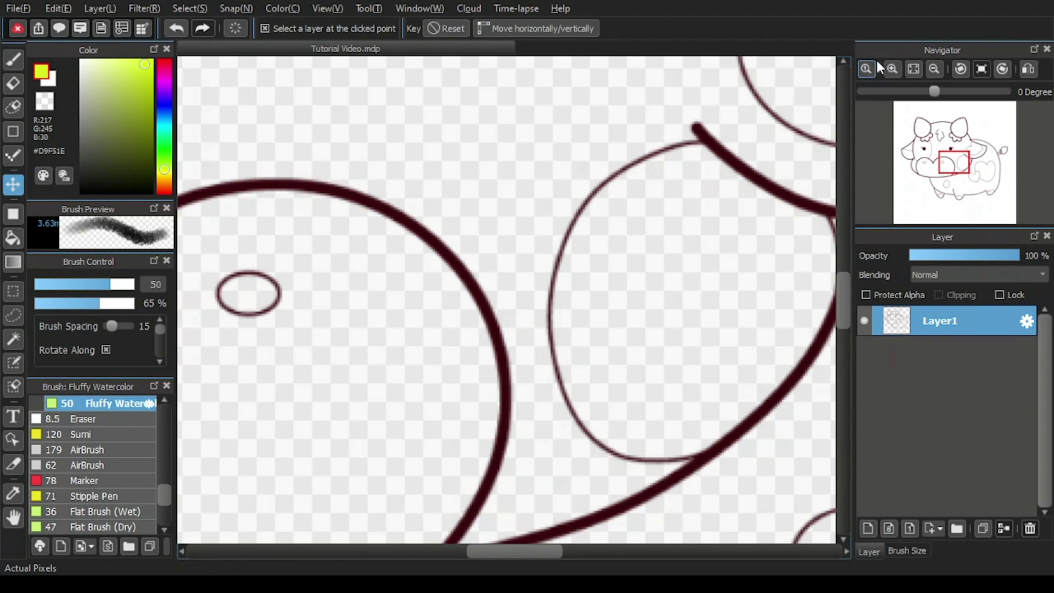
Use Fit to Window Size so the entire cow is visible.
left_click(913, 69)
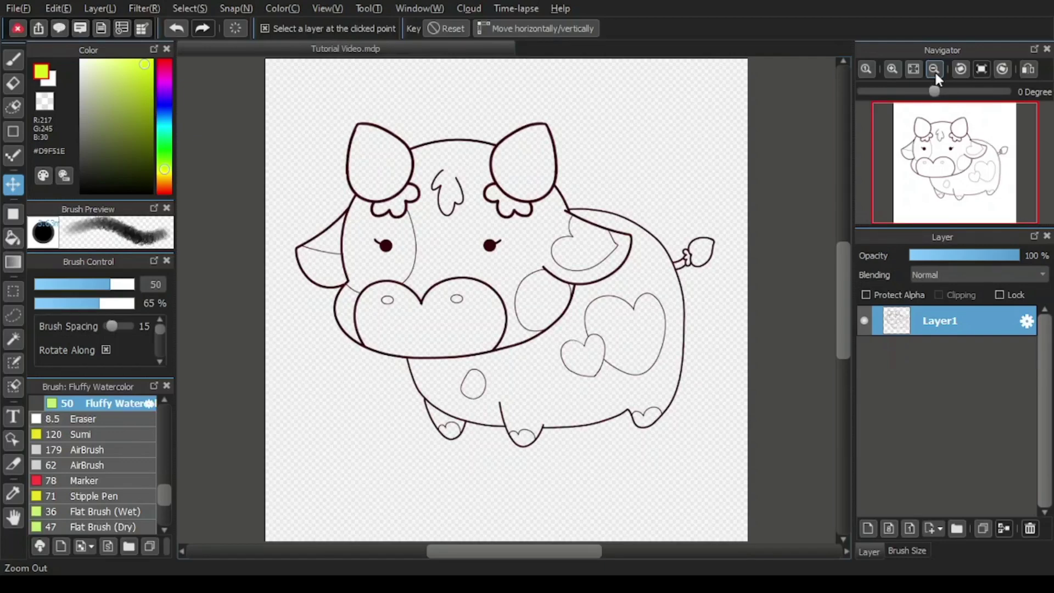
Zoom out several steps, then back in twice, leaving the cow at 25%.
left_click(934, 69)
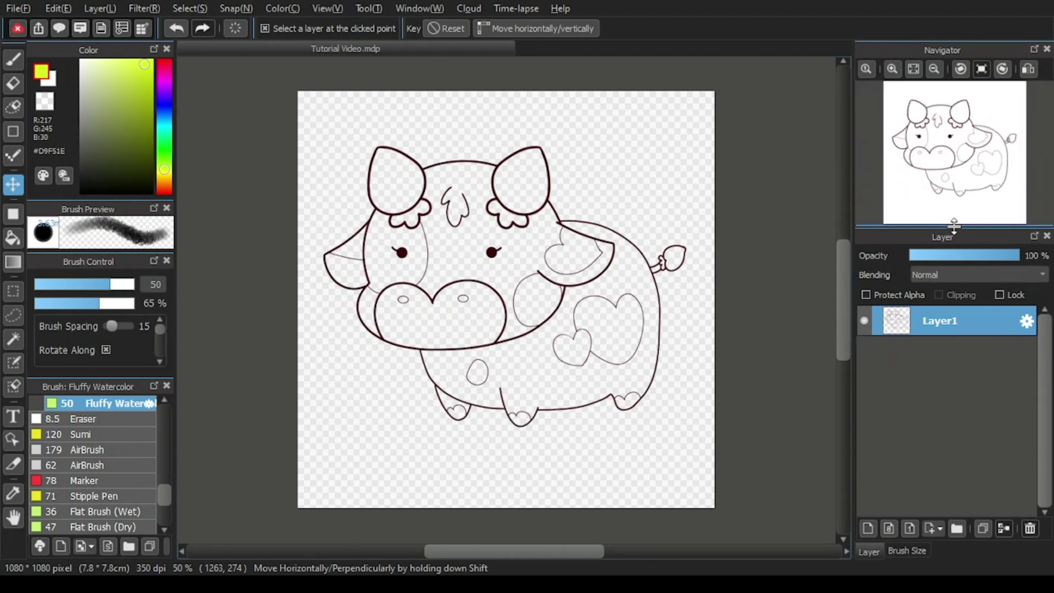
left_click(1029, 224)
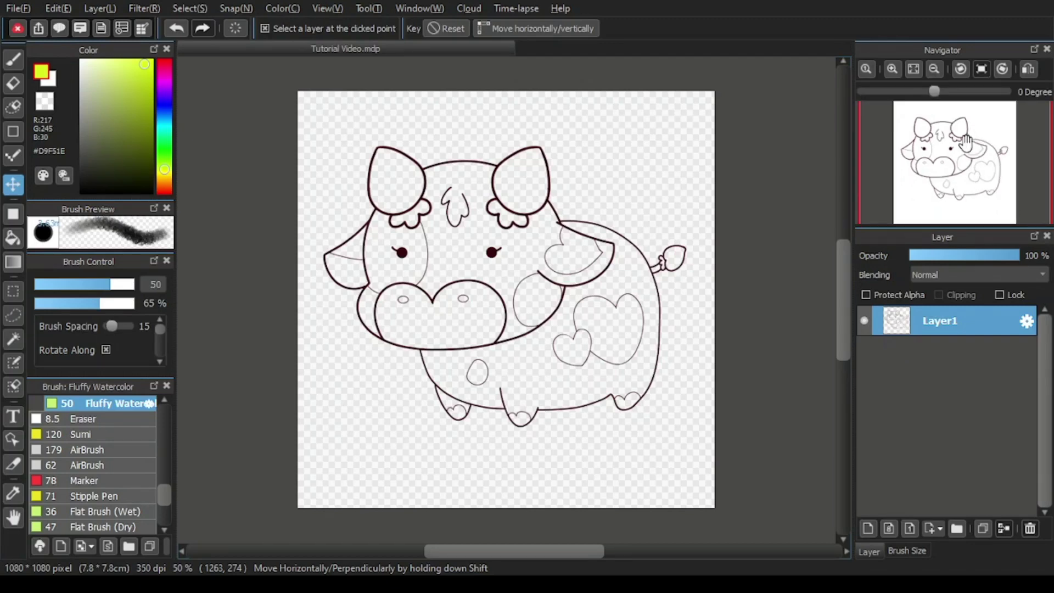
left_click(937, 70)
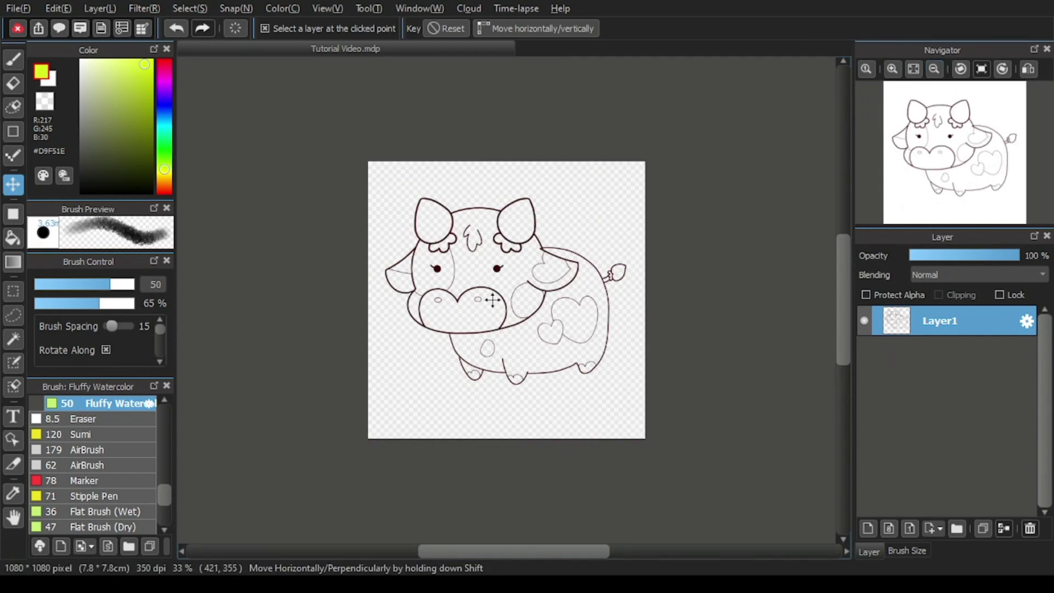
mouse_move(917, 86)
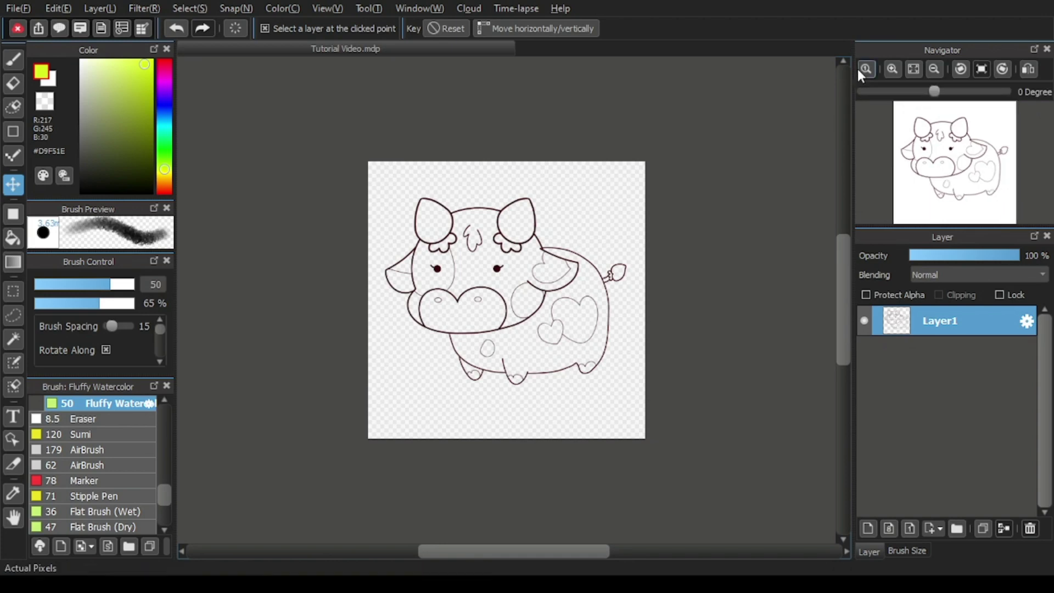
mouse_move(879, 110)
left_click(933, 71)
left_click(934, 70)
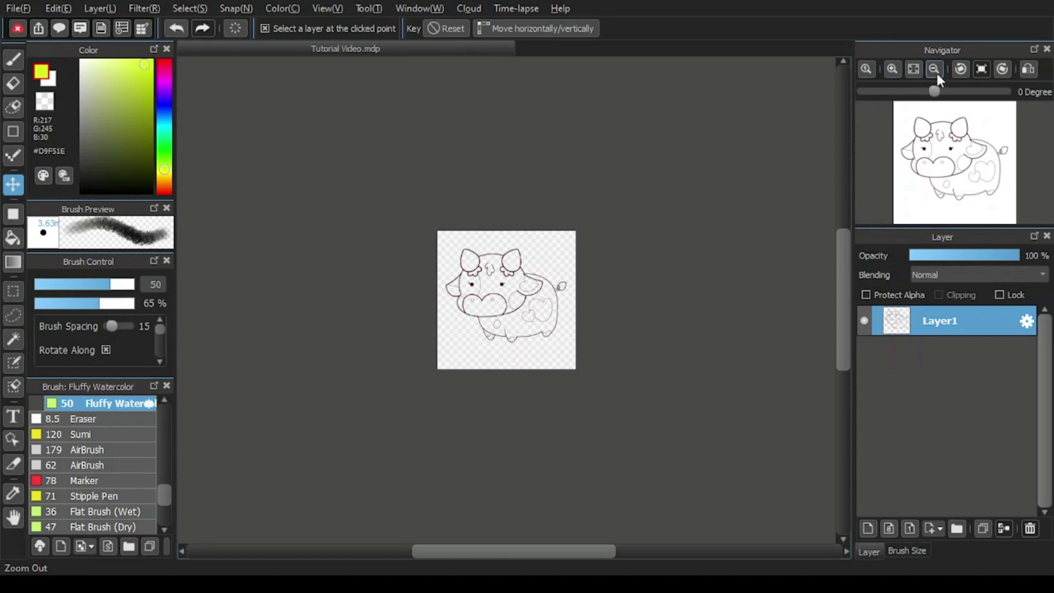
left_click(934, 71)
left_click(893, 69)
left_click(893, 68)
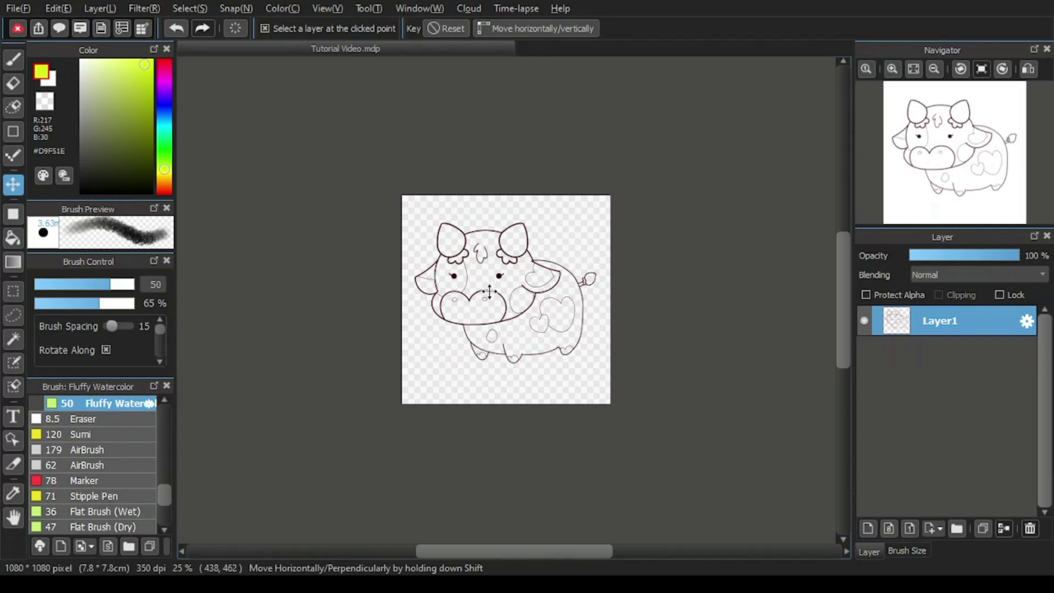
Wheel-zoom in and out over the canvas, ending at 300% on one of the cow's eyes.
scroll(500, 291, "down", 2)
scroll(500, 291, "up", 3)
scroll(500, 291, "down", 4)
scroll(500, 291, "up", 9)
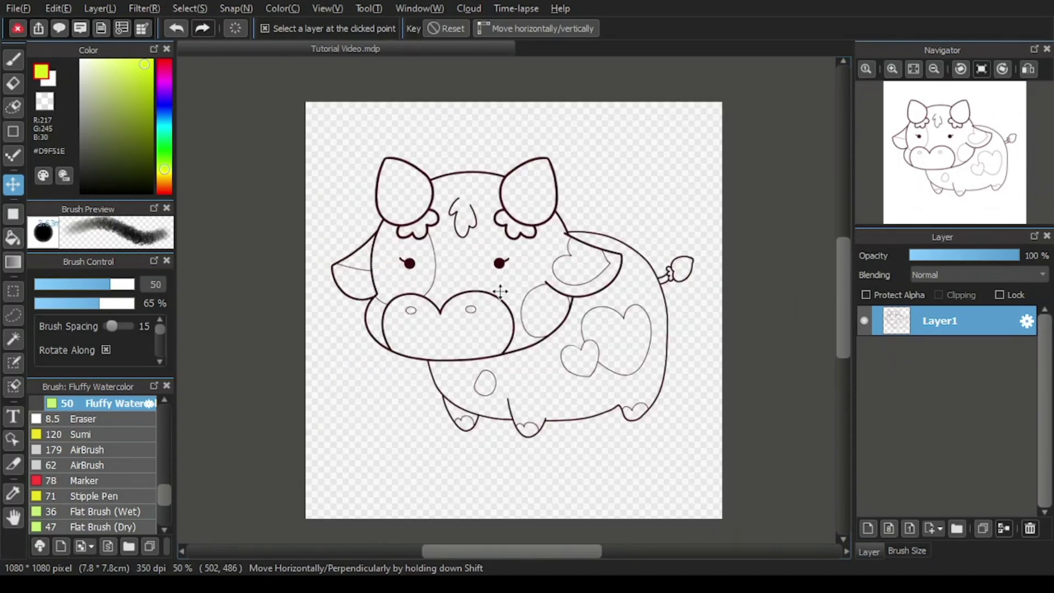
scroll(500, 291, "down", 4)
scroll(499, 289, "down", 2)
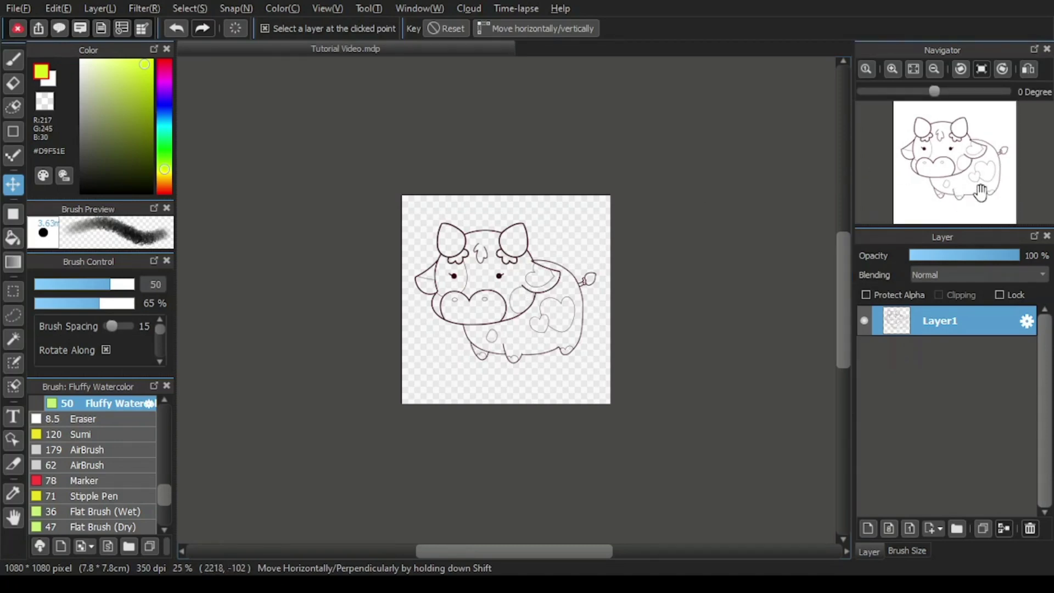
scroll(978, 174, "up", 2)
scroll(978, 174, "down", 3)
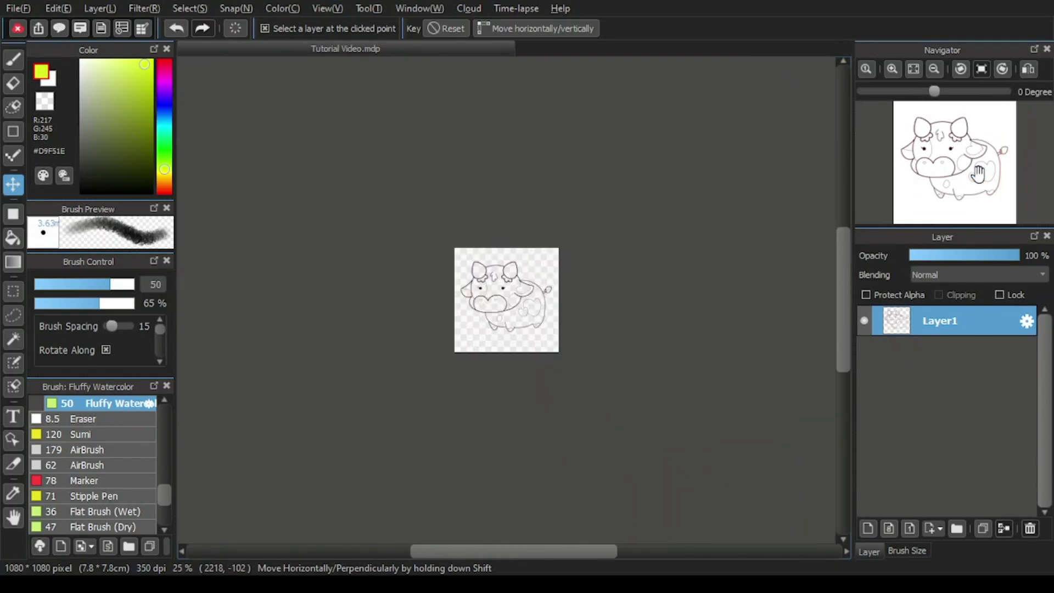
scroll(978, 173, "up", 3)
scroll(978, 173, "up", 1)
scroll(978, 174, "down", 2)
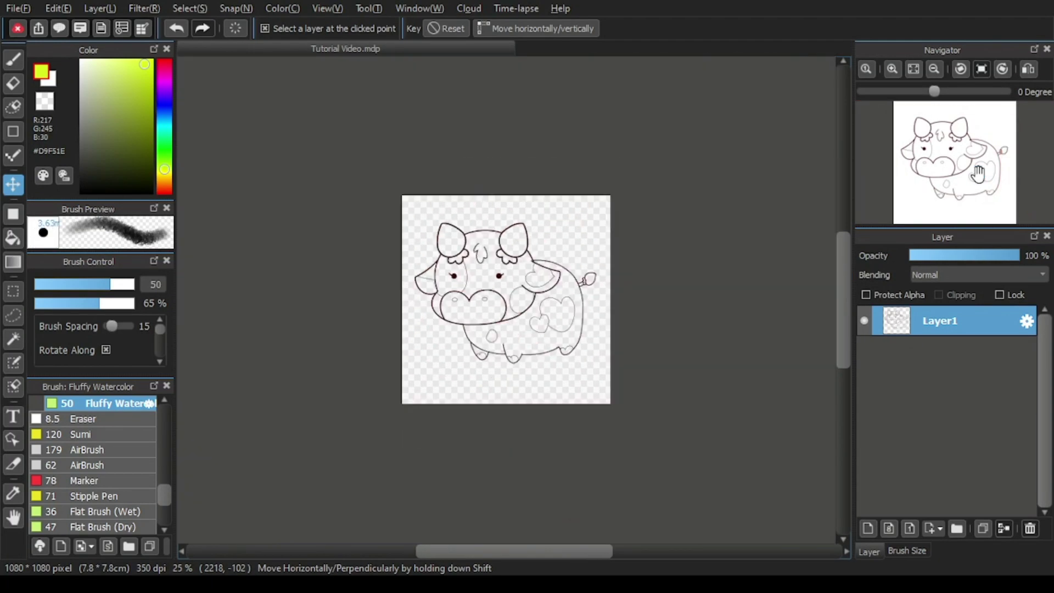
scroll(977, 174, "up", 1)
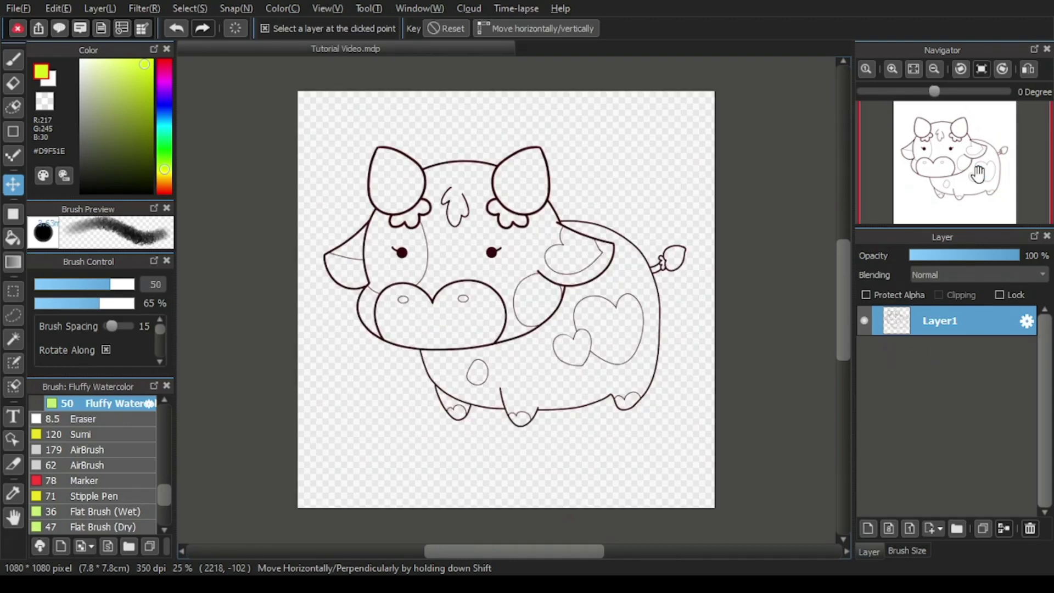
scroll(977, 174, "down", 2)
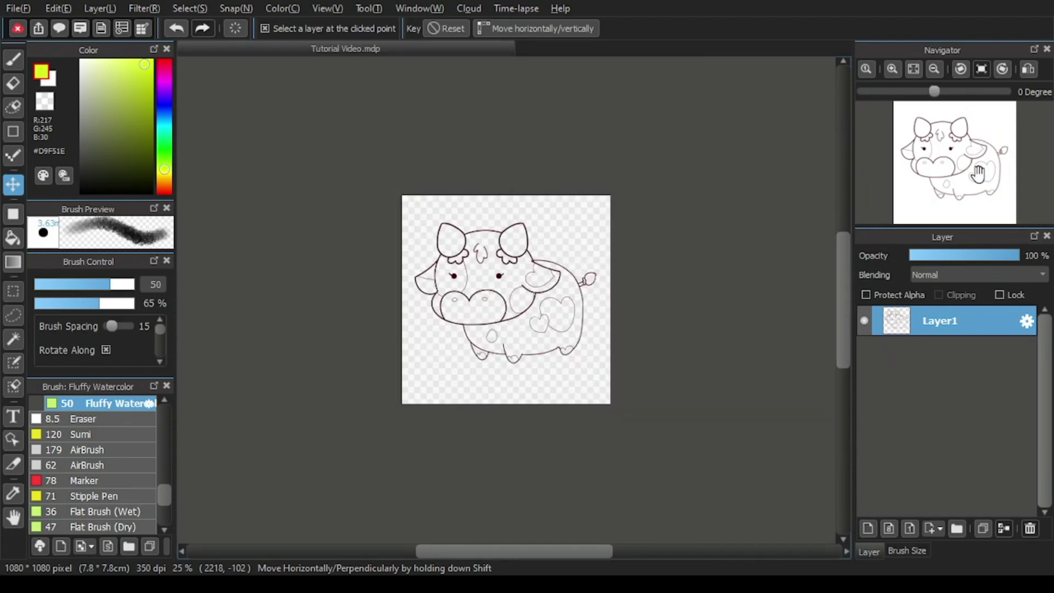
scroll(978, 173, "up", 3)
scroll(978, 173, "down", 2)
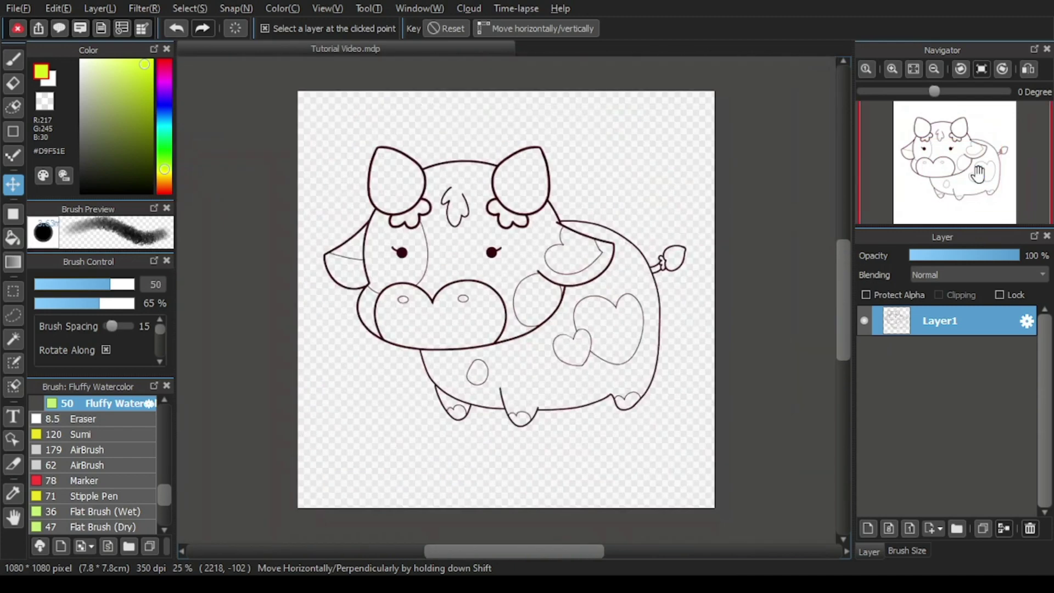
scroll(977, 173, "down", 1)
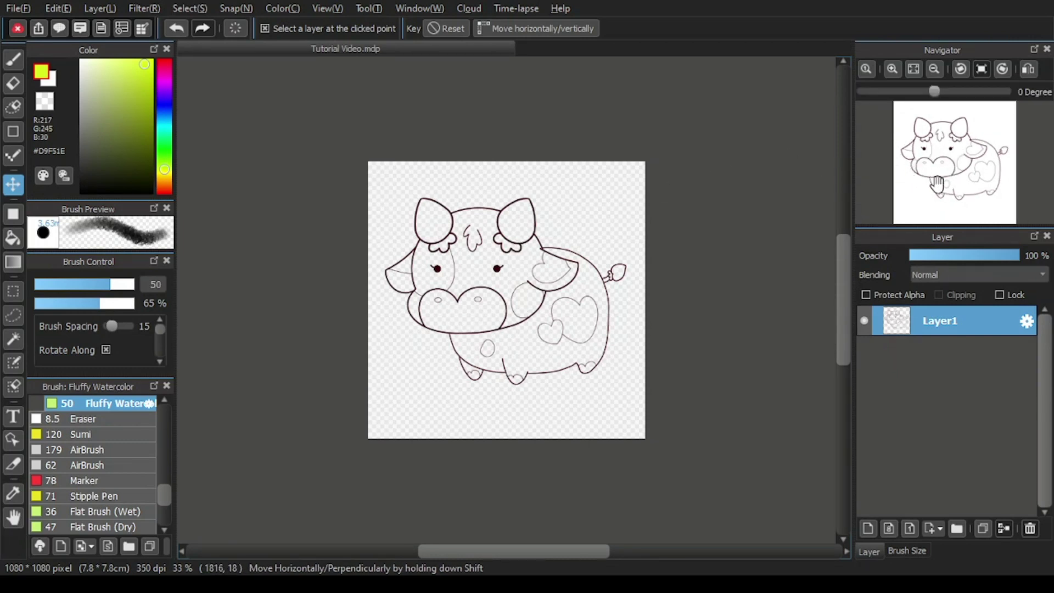
scroll(951, 185, "up", 4)
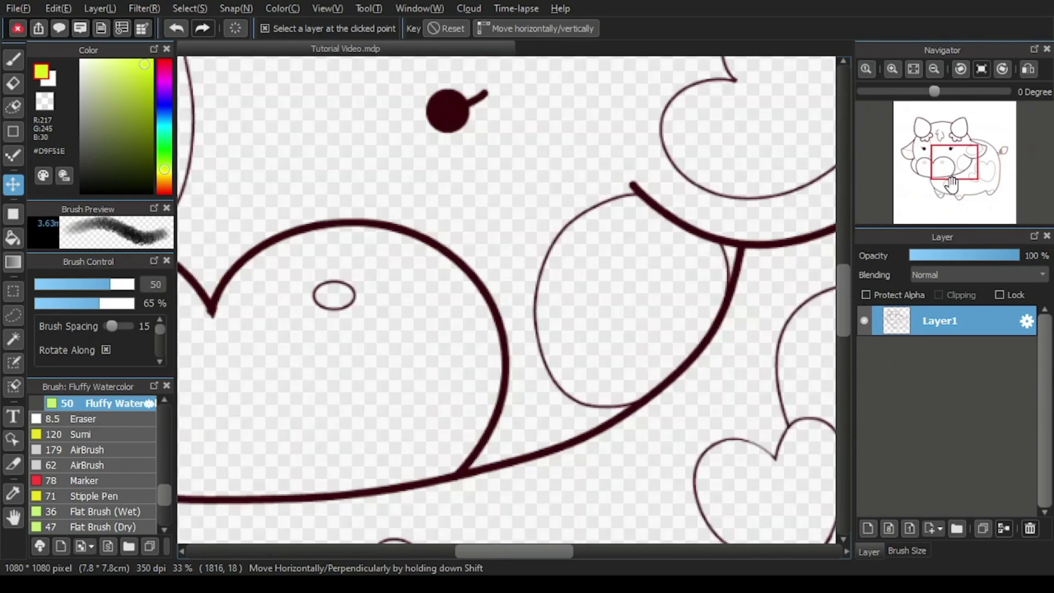
scroll(951, 185, "down", 3)
scroll(951, 185, "down", 3)
scroll(951, 185, "up", 2)
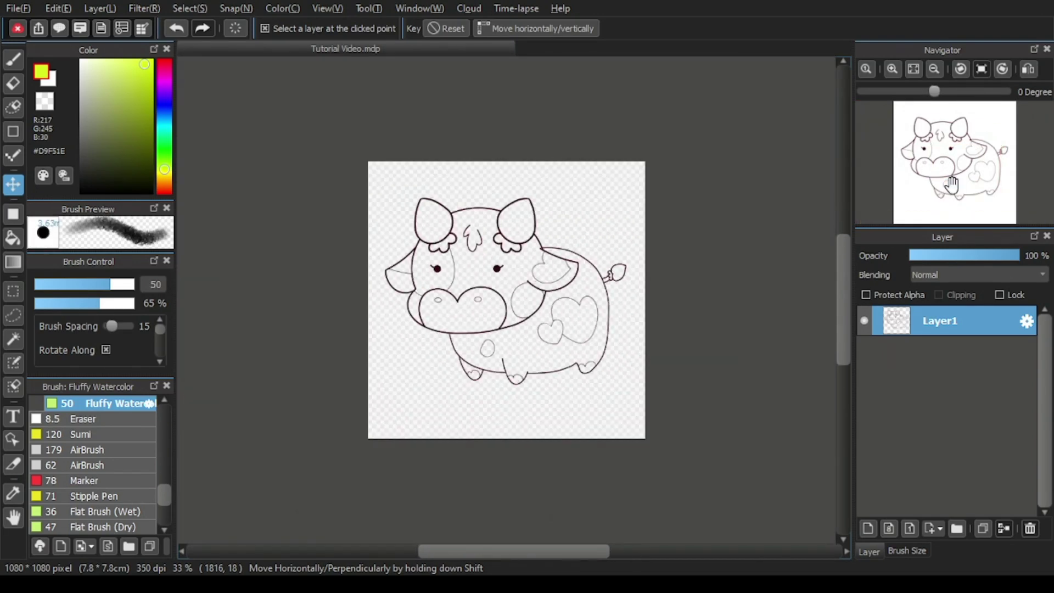
scroll(951, 185, "up", 3)
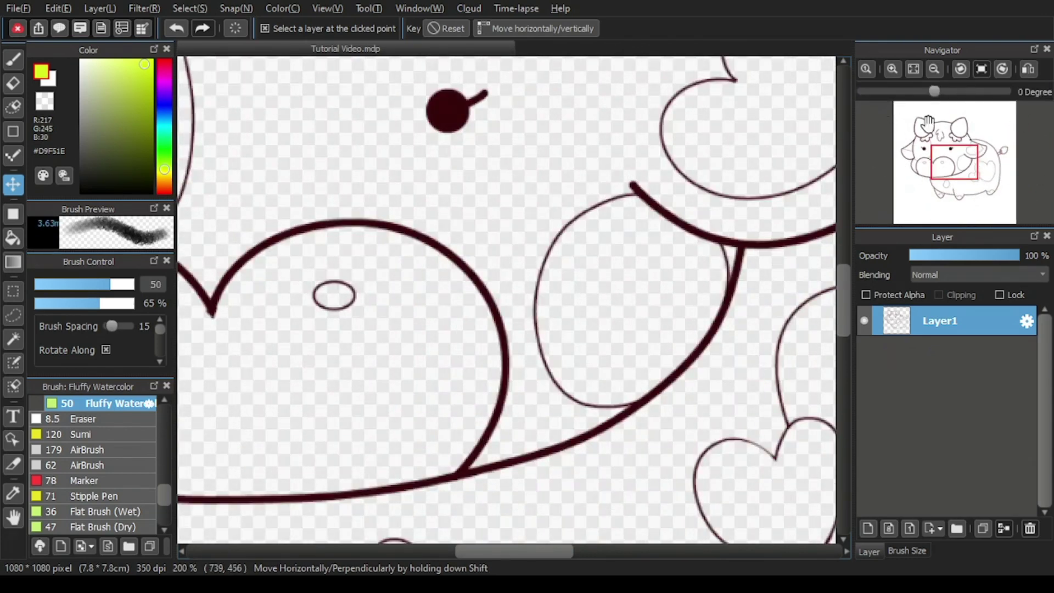
scroll(548, 302, "down", 3)
scroll(548, 303, "up", 1)
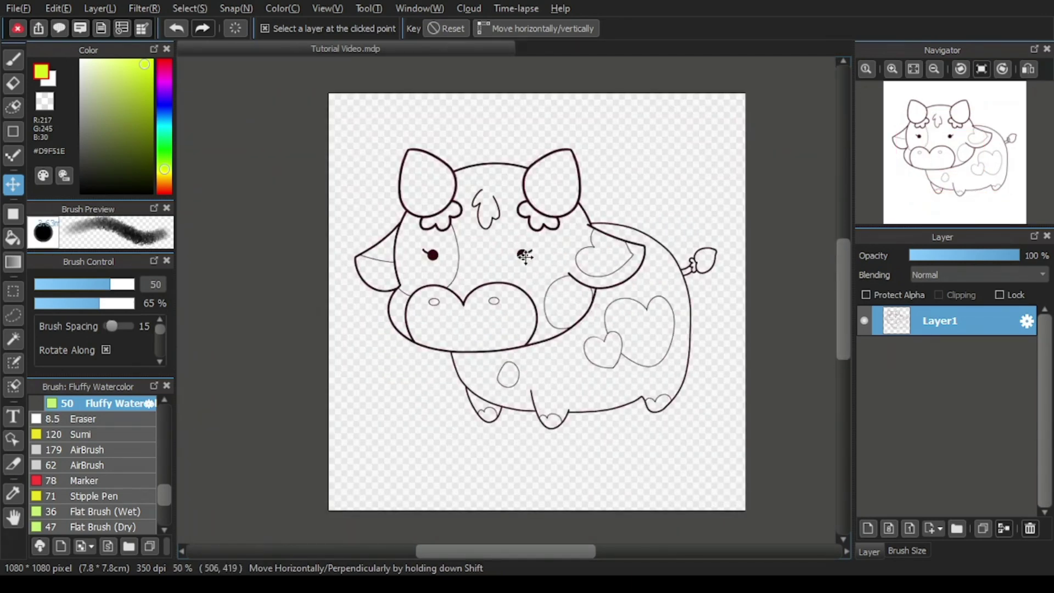
scroll(525, 256, "up", 4)
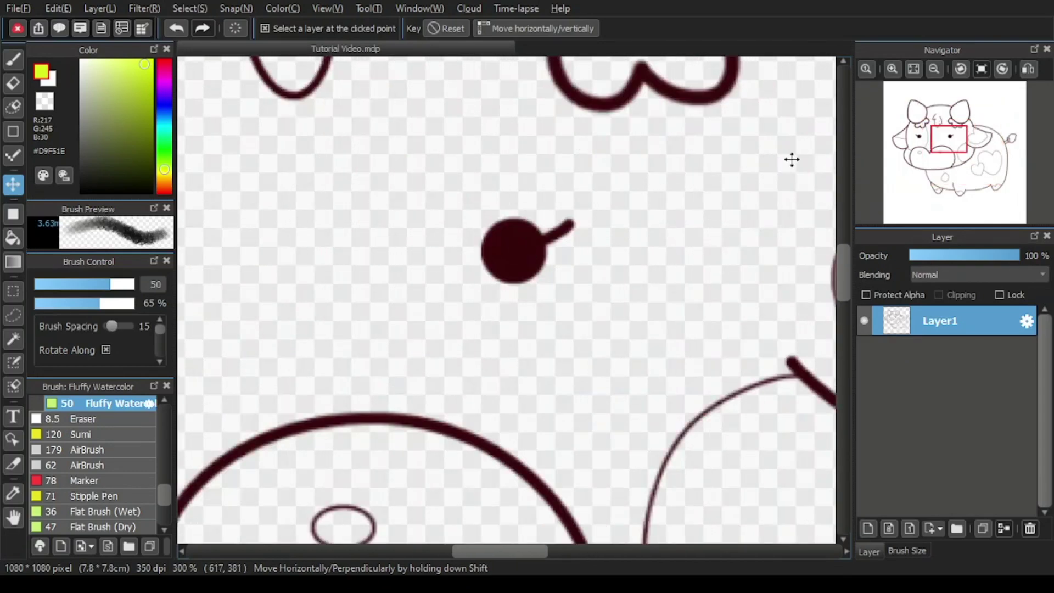
Use Fit to Window Size to show the whole cow again.
left_click(914, 69)
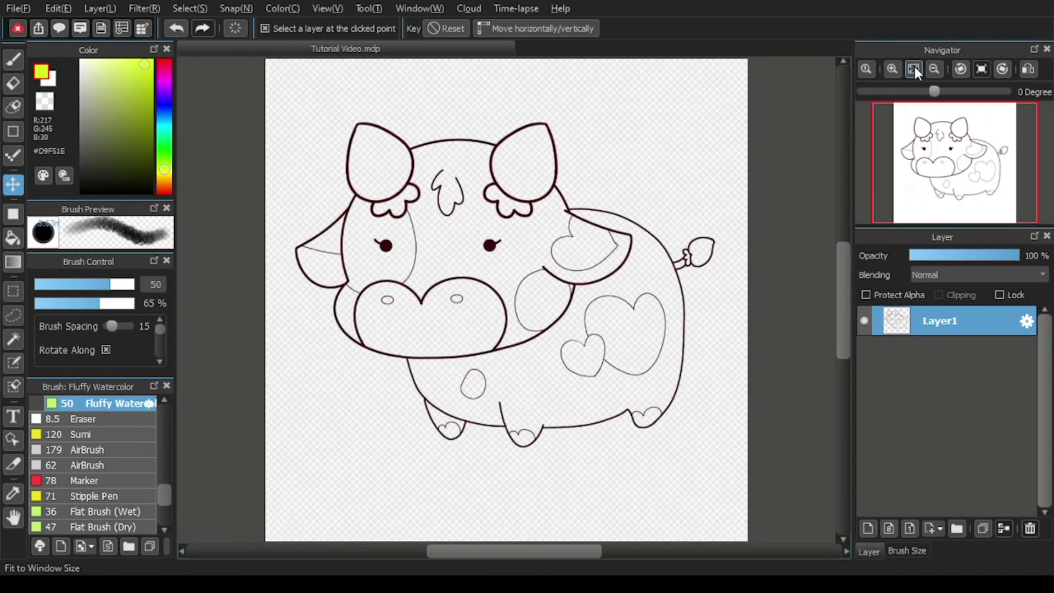
Rotate the view anticlockwise in 30° steps, past 180, until it reads 120 Degree.
left_click(965, 70)
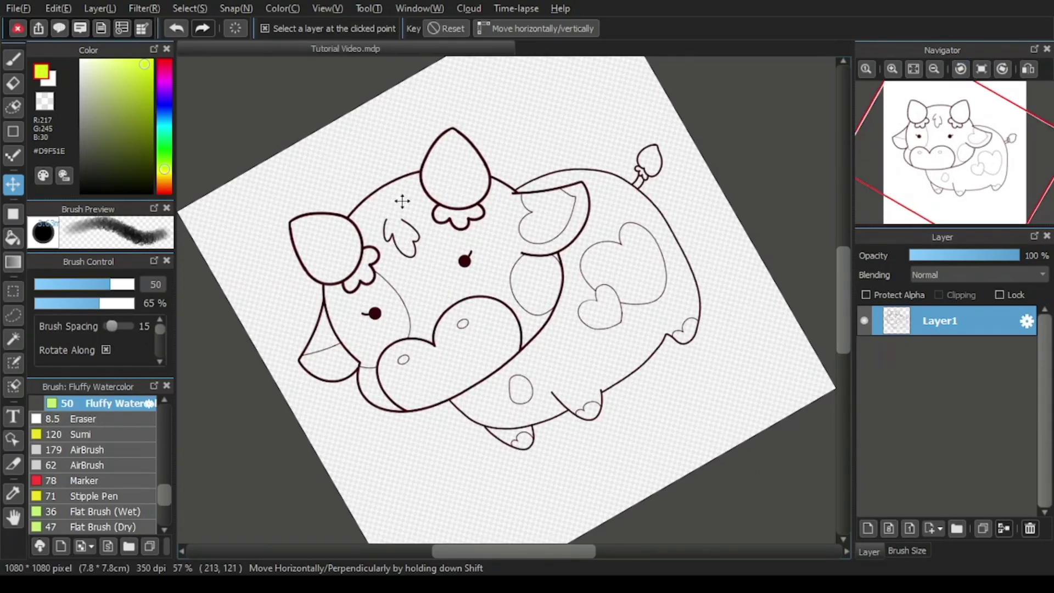
left_click(961, 69)
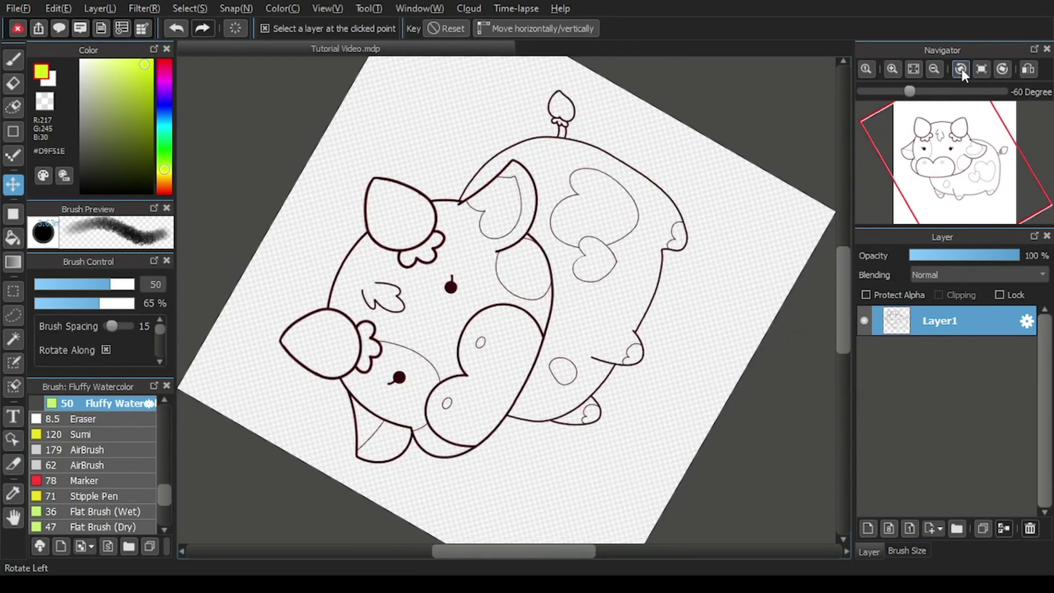
left_click(960, 70)
left_click(961, 70)
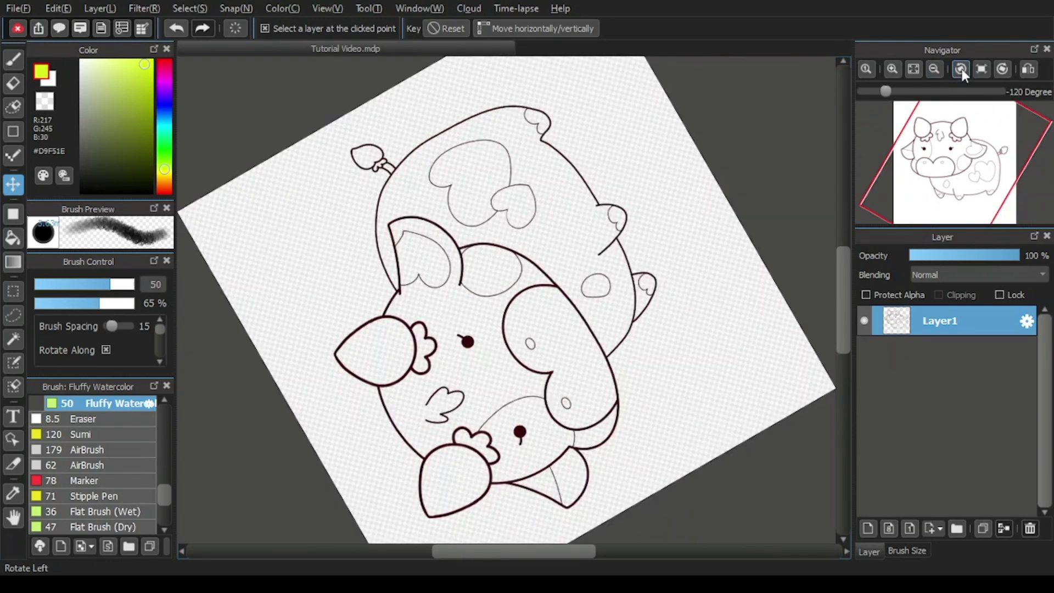
left_click(961, 69)
left_click(961, 69)
left_click(961, 69)
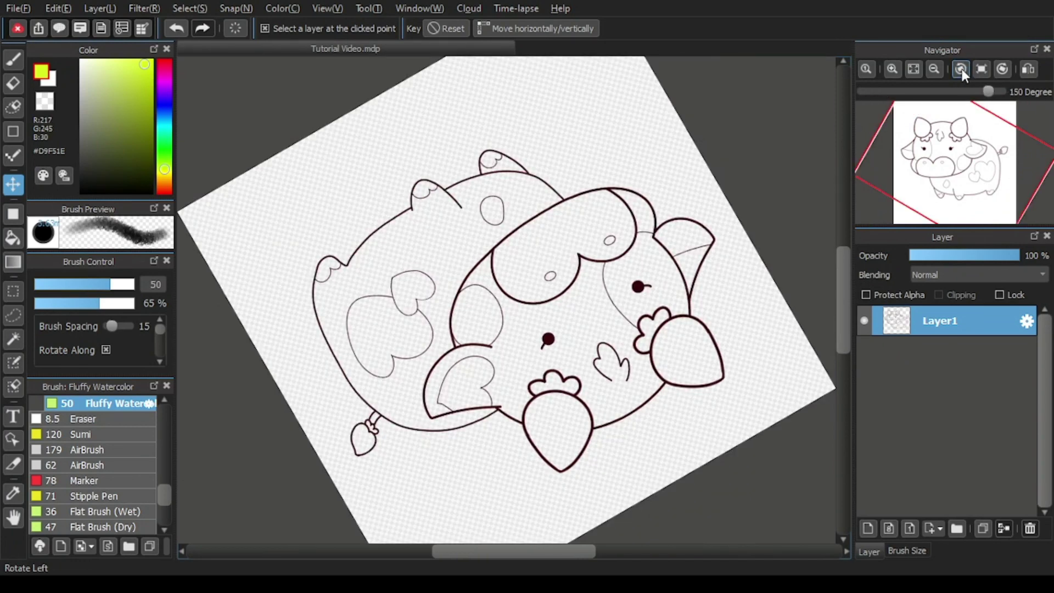
left_click(961, 69)
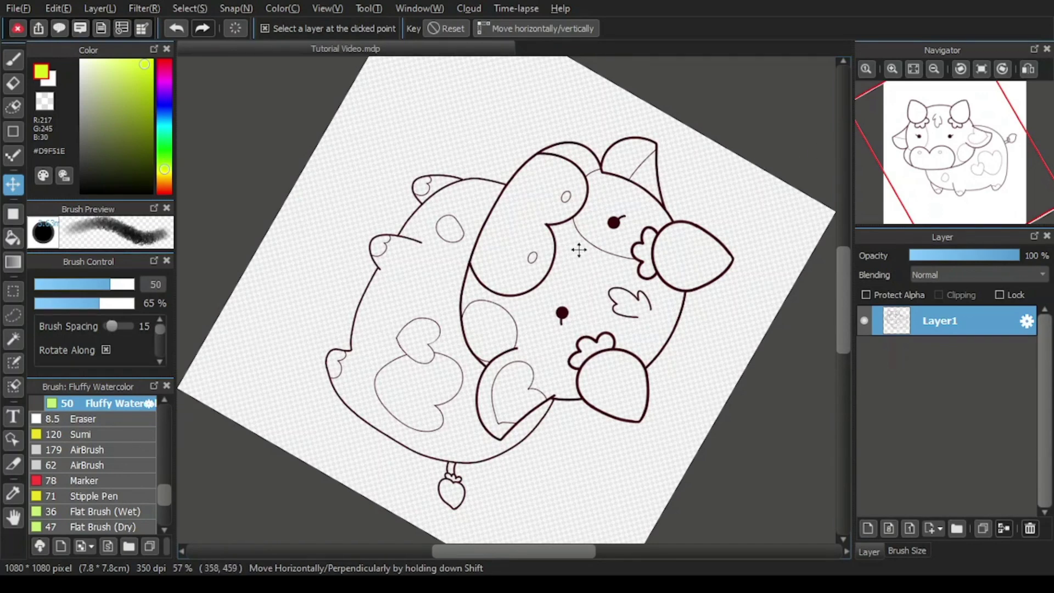
mouse_move(920, 74)
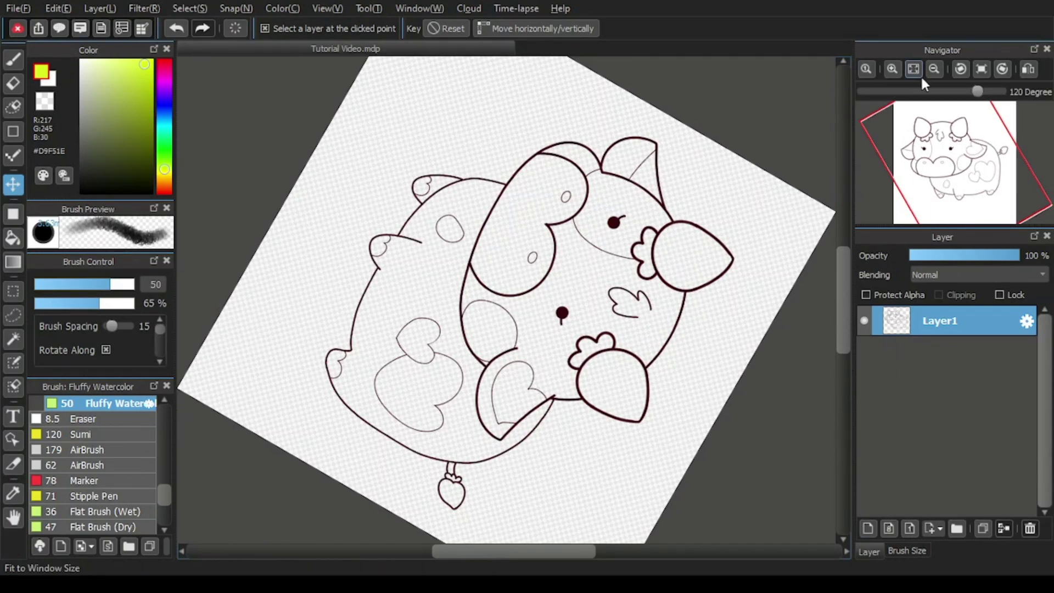
Clear the view rotation so the cow stands upright at 0 degrees.
left_click(980, 68)
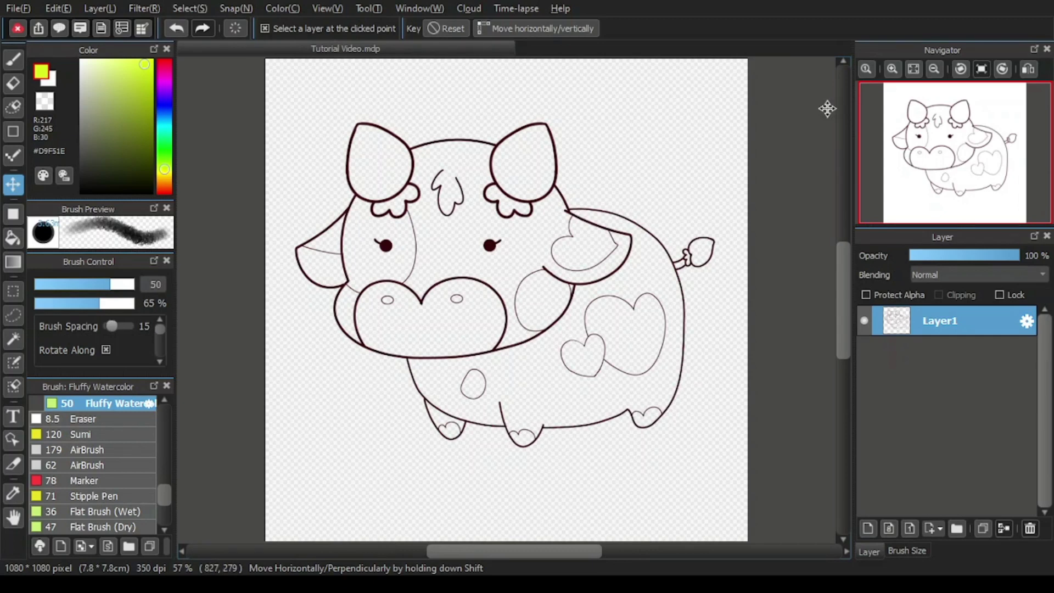
mouse_move(894, 94)
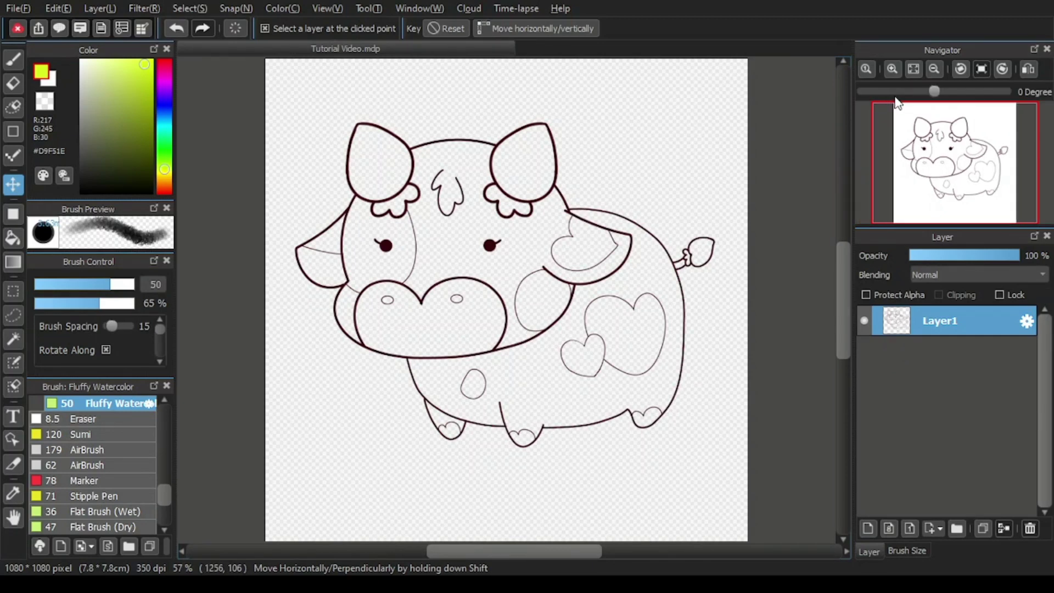
Rotate the view clockwise seven 30° steps until it reads -150 Degree.
left_click(1000, 68)
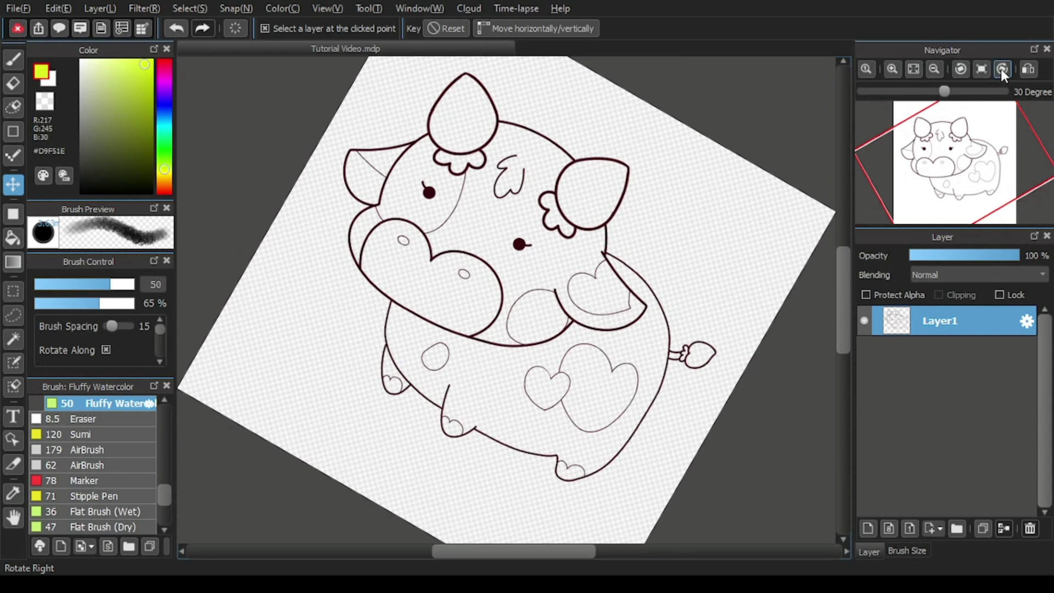
left_click(1000, 68)
left_click(1000, 68)
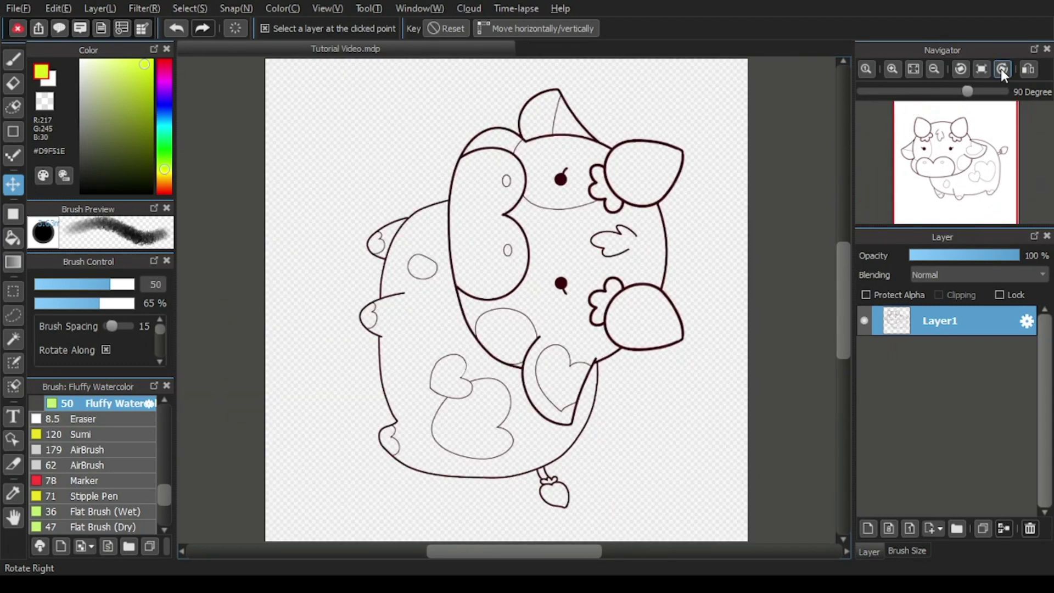
left_click(1000, 68)
left_click(1001, 68)
left_click(1000, 68)
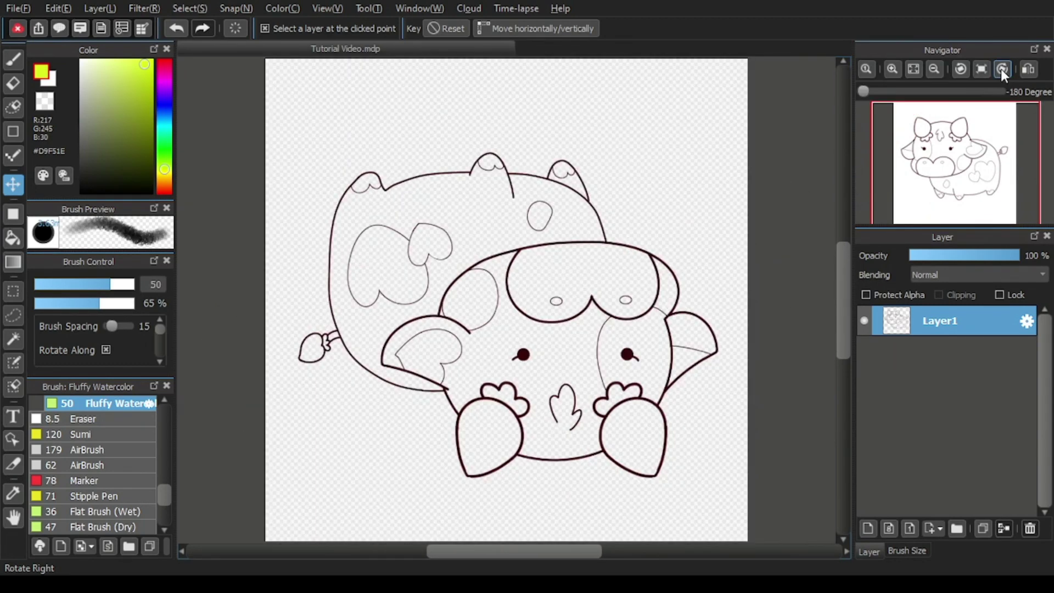
left_click(1001, 68)
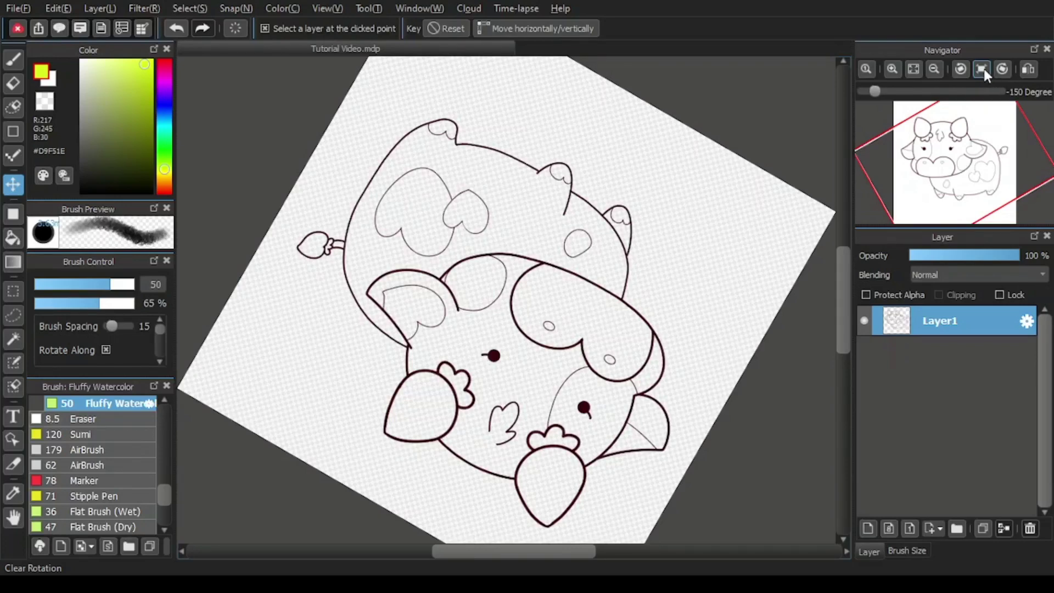
Use Clear Rotation to bring the -150° view back to 0 degrees.
left_click(982, 69)
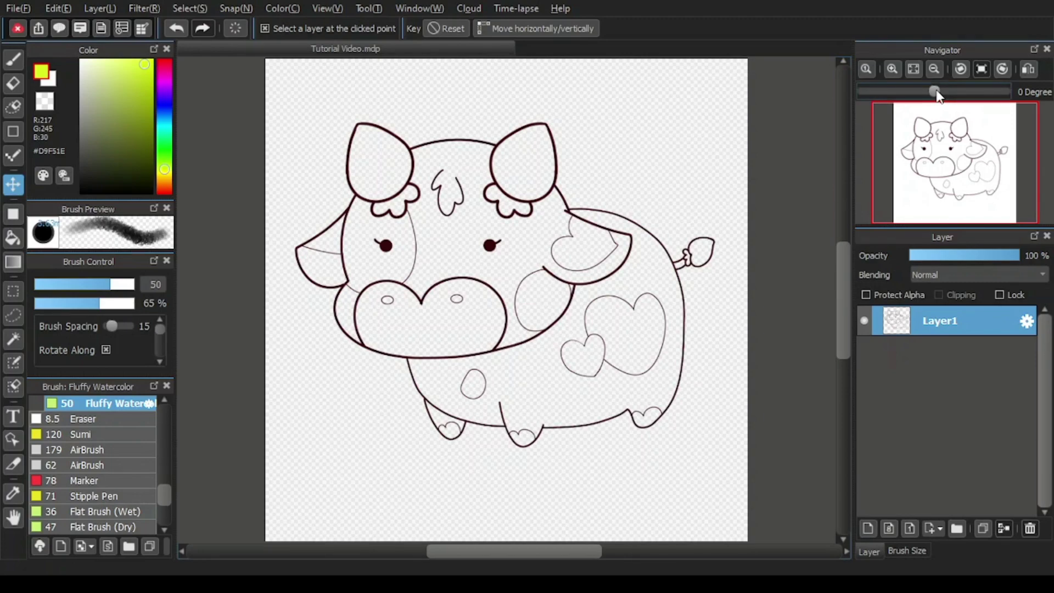
mouse_move(937, 95)
left_mouse_down()
mouse_move(919, 100)
mouse_move(977, 94)
mouse_move(901, 98)
mouse_move(947, 89)
left_mouse_up()
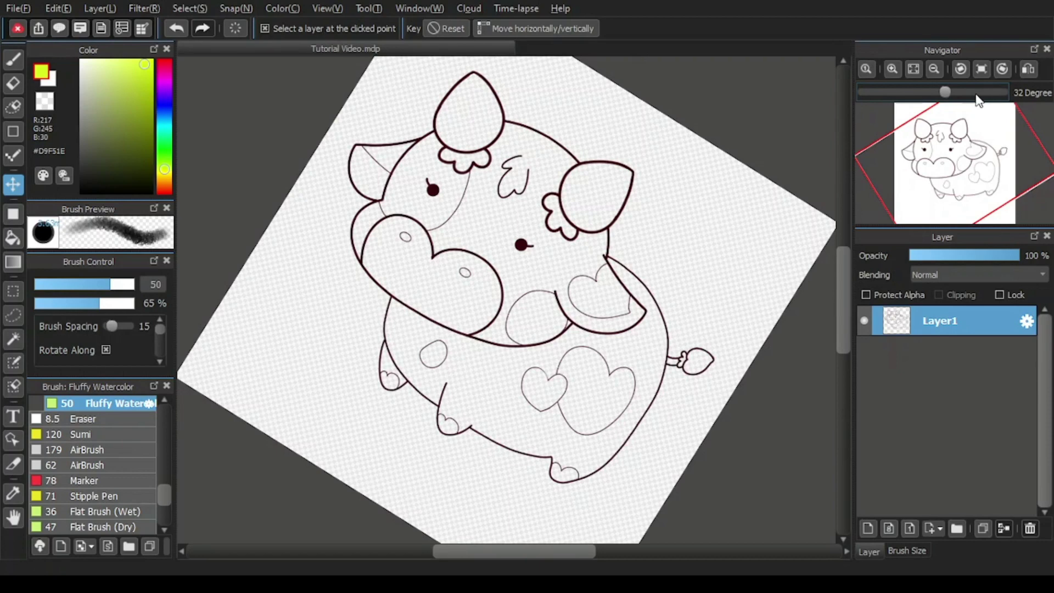
scroll(978, 99, "up", 8)
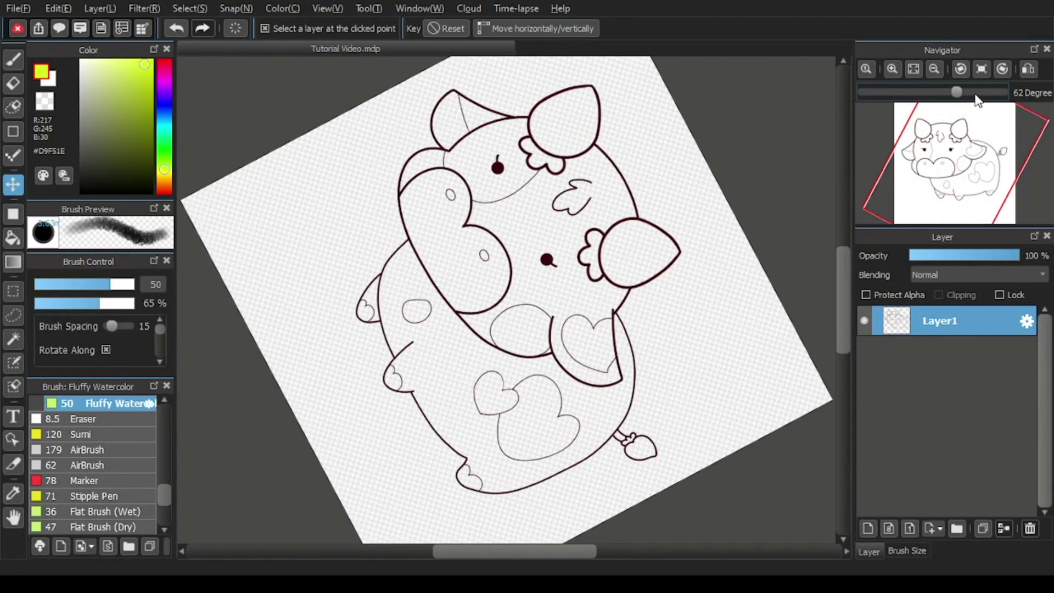
left_click(905, 92)
left_click(904, 90)
left_click(903, 89)
left_click(904, 90)
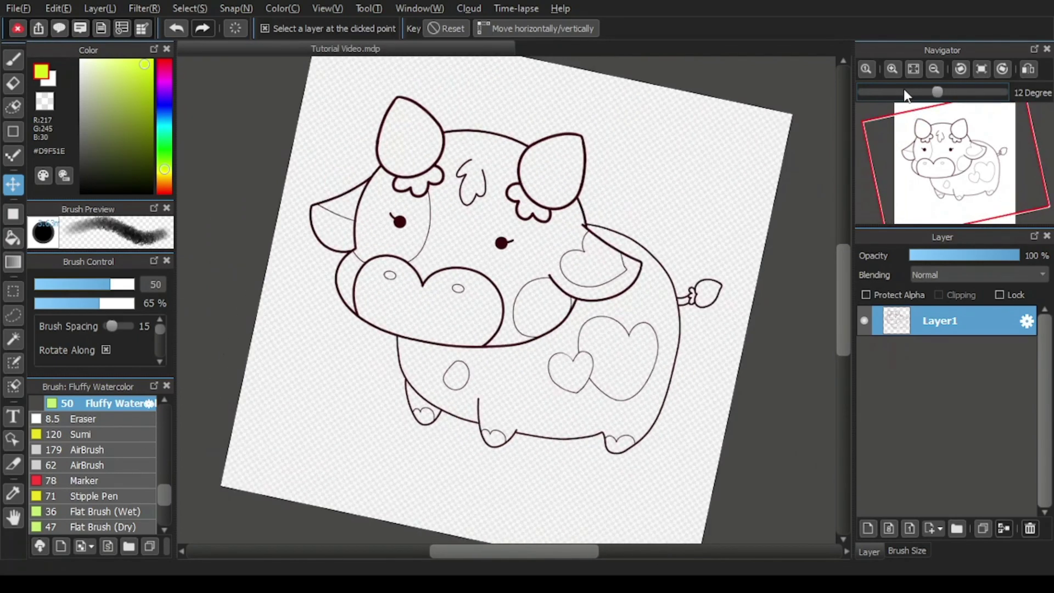
Reset the view rotation to 0° and flip the canvas horizontally, putting the cow's tail on the left.
left_click(983, 70)
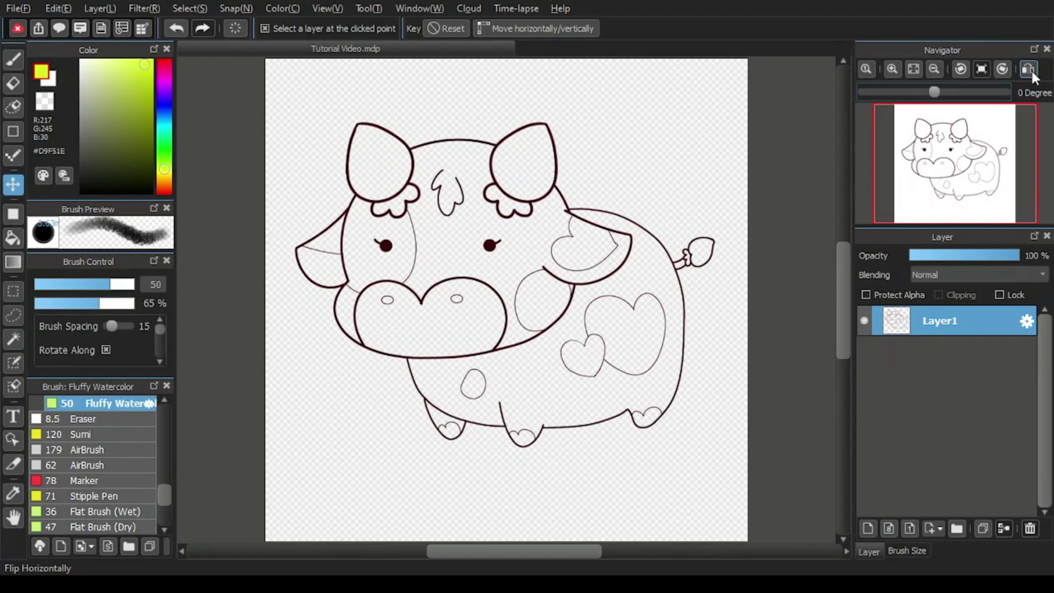
left_click(1029, 69)
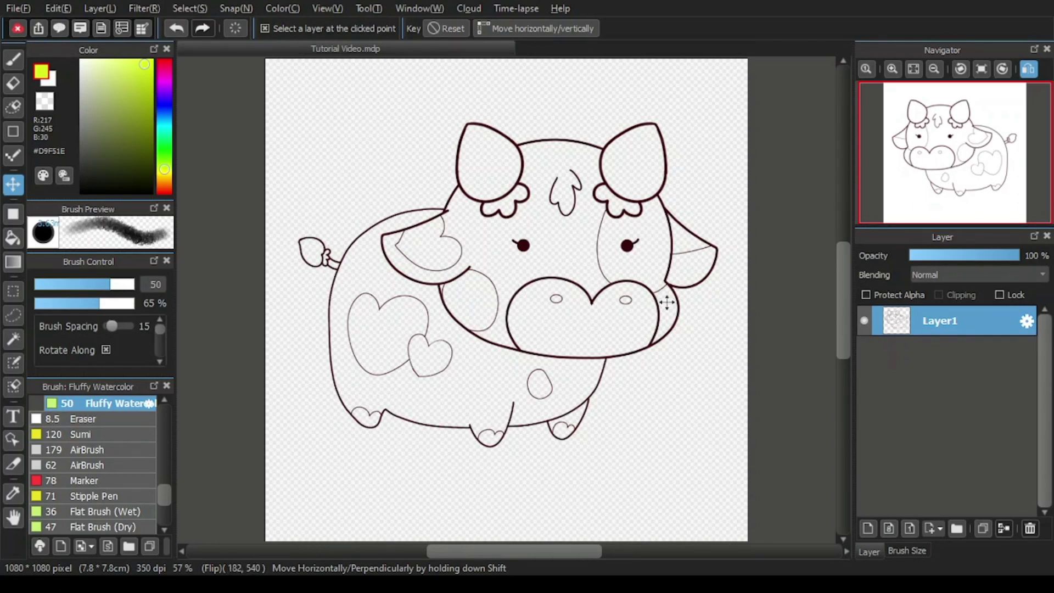
mouse_move(912, 159)
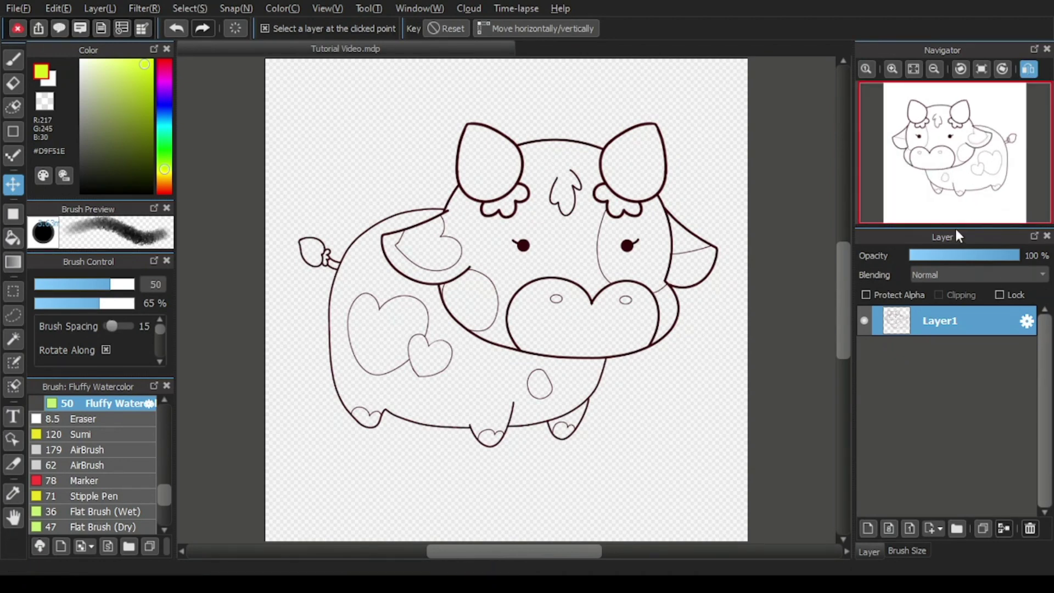
mouse_move(969, 179)
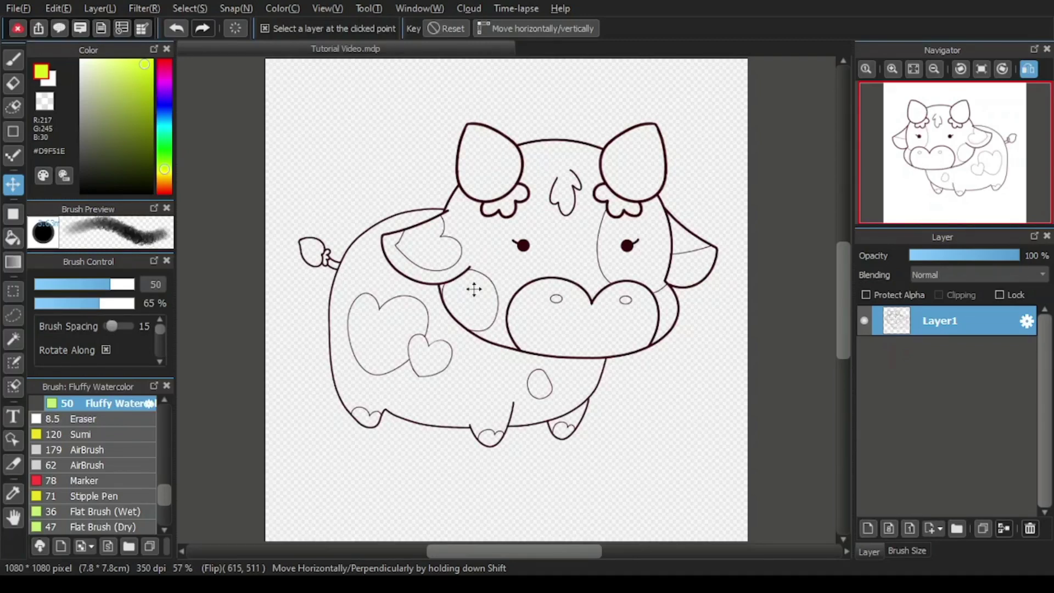
mouse_move(949, 124)
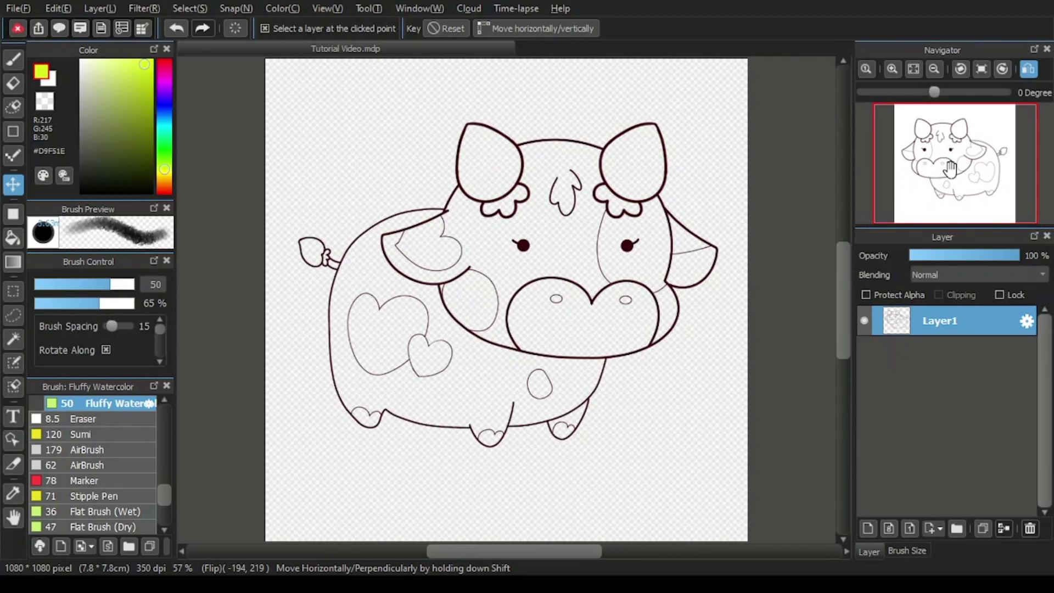
Toggle Flip Horizontally repeatedly, ending unmirrored with the cow's tufted tail back on the right.
left_click(1030, 73)
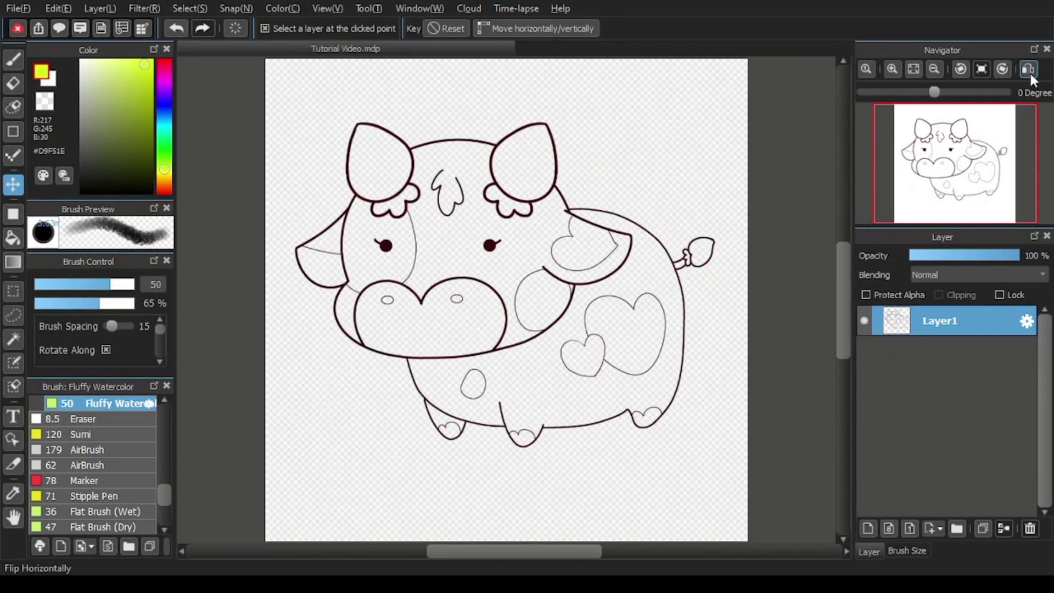
left_click(1030, 73)
left_click(1030, 74)
left_click(1030, 74)
left_click(1029, 70)
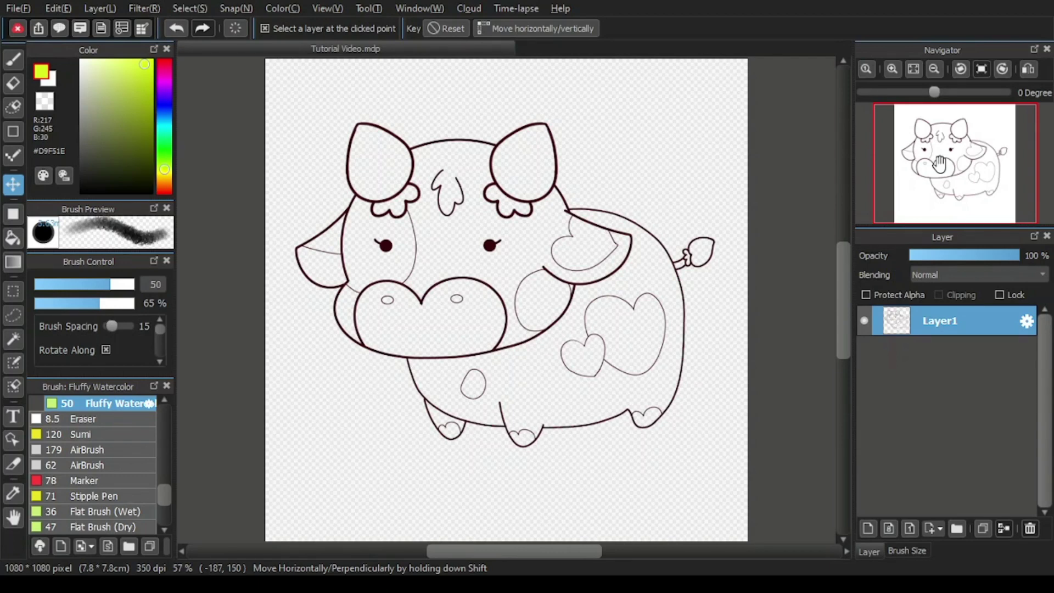
Recentre the view in the Navigator preview and drag the frame so the cow shifts left.
left_click(940, 163)
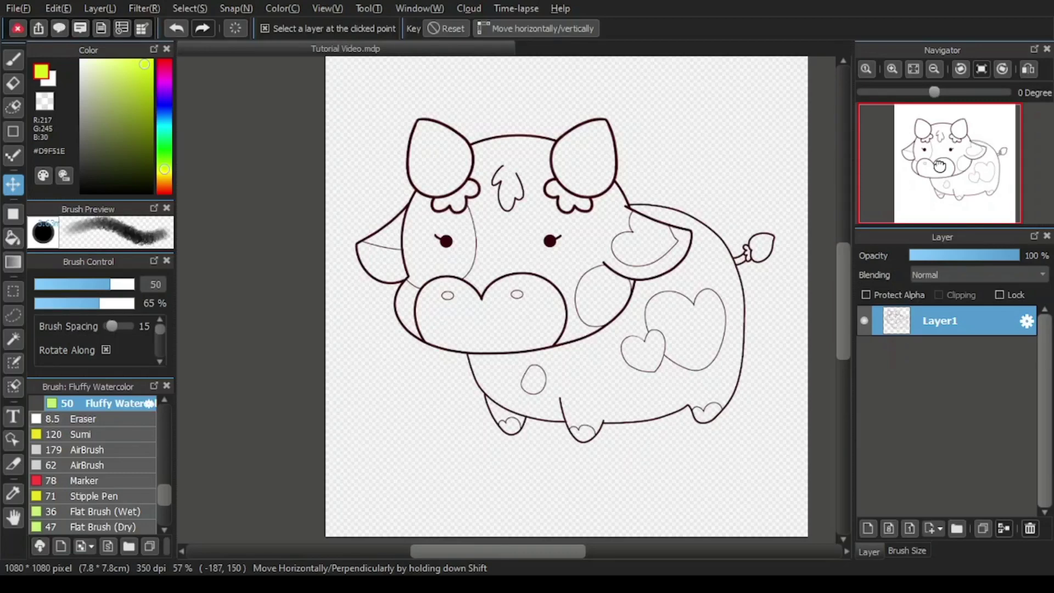
left_click_drag(940, 166, 964, 165)
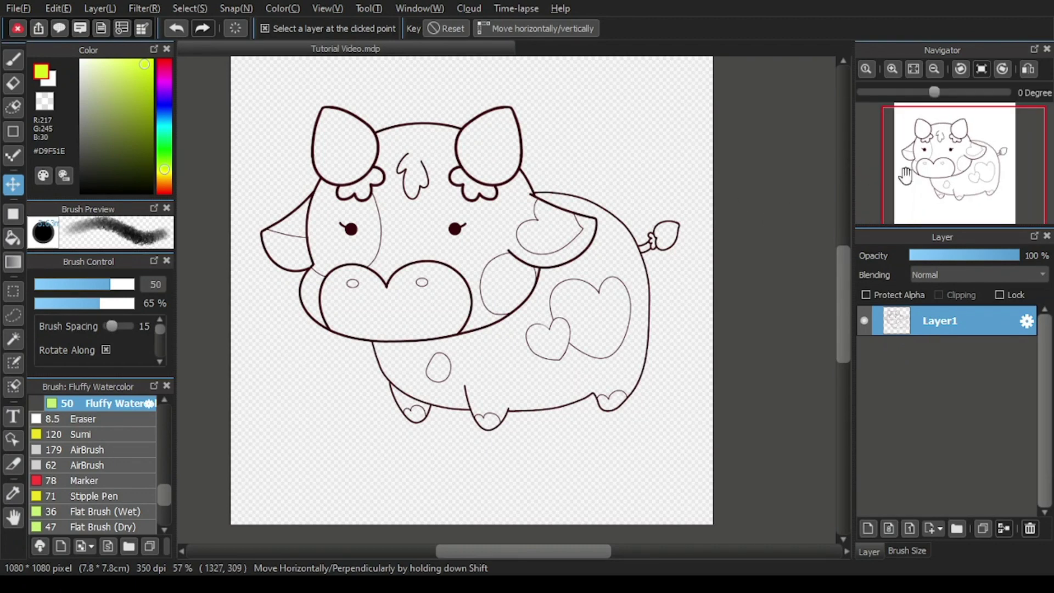
Zoom the canvas to 200% with the mouse wheel over the Navigator, framing the muzzle and hearts.
scroll(922, 173, "down", 1)
scroll(939, 171, "up", 3)
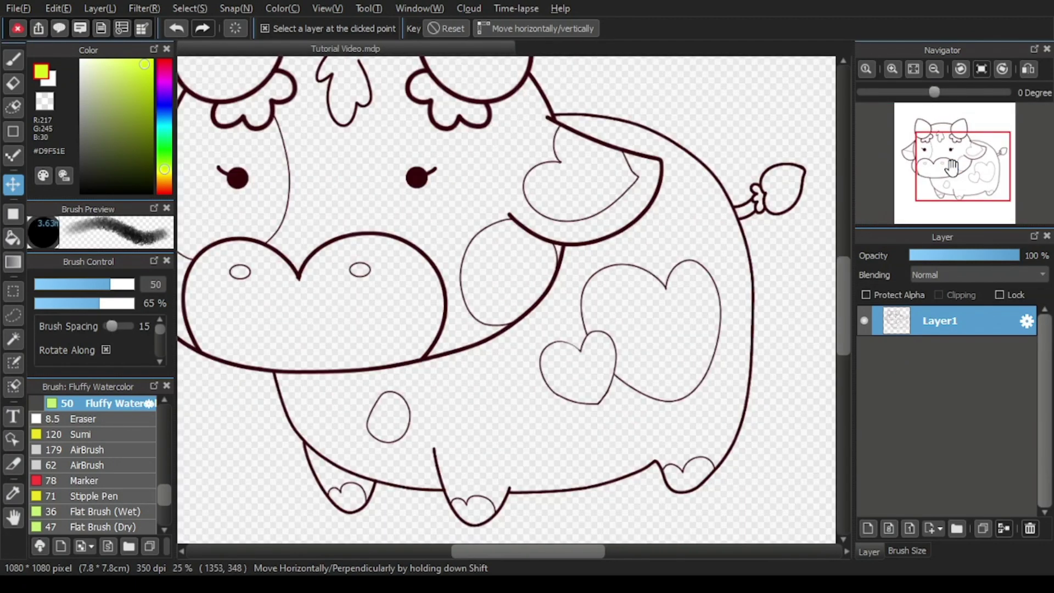
scroll(951, 167, "up", 2)
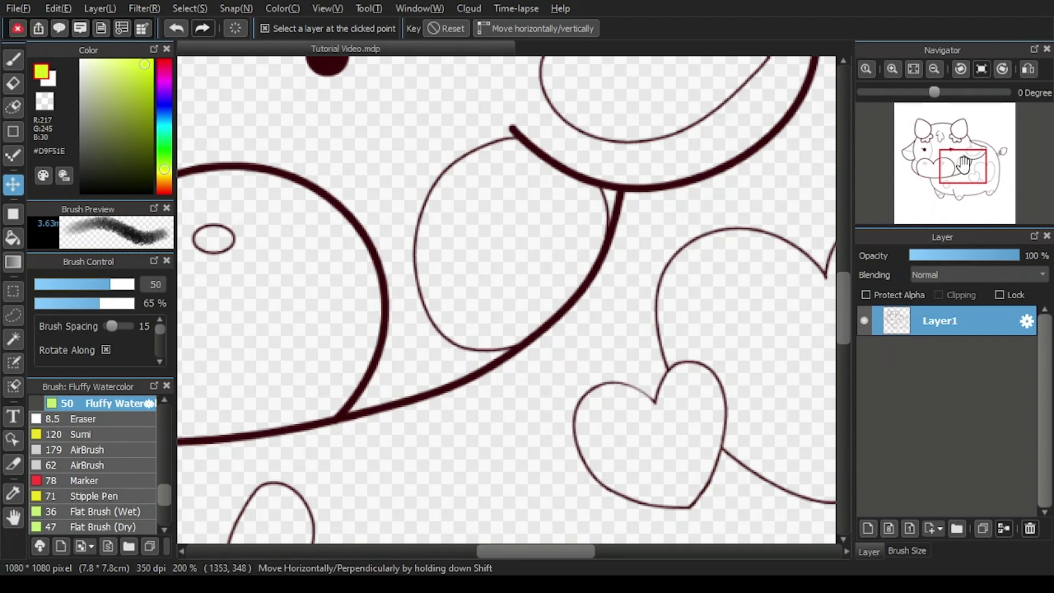
Drag the Navigator frame from the cow's ear across the lower-right hearts to its muzzle and belly spots.
left_click_drag(964, 163, 959, 134)
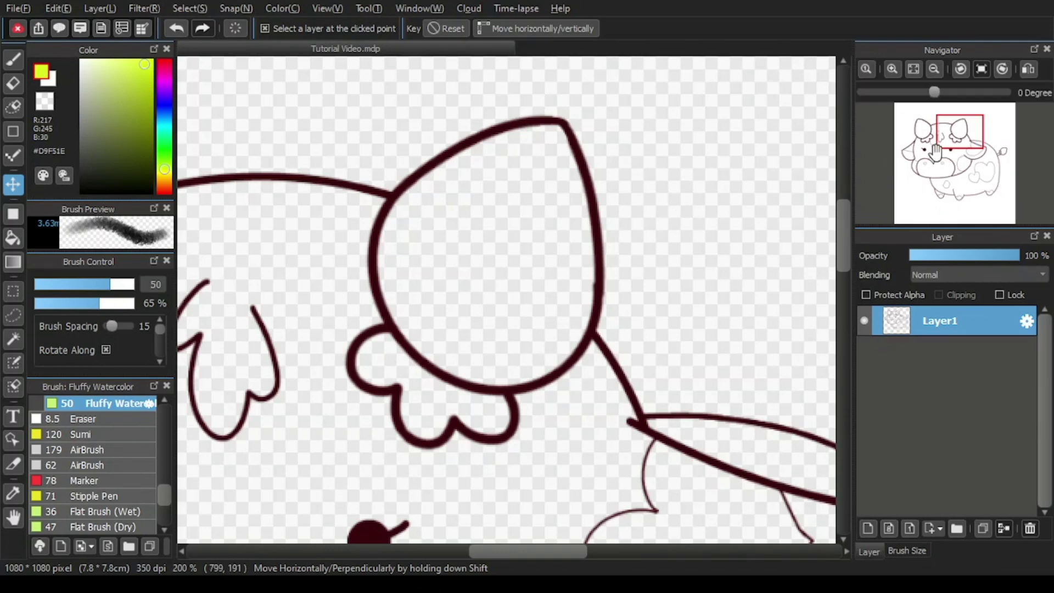
left_click_drag(954, 149, 987, 179)
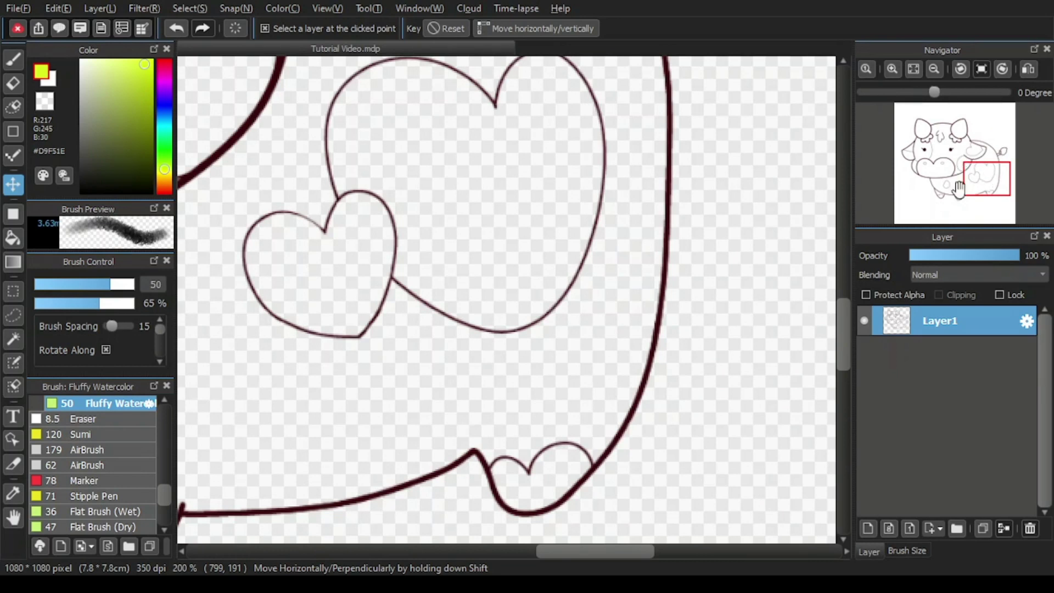
left_click_drag(988, 181, 984, 168)
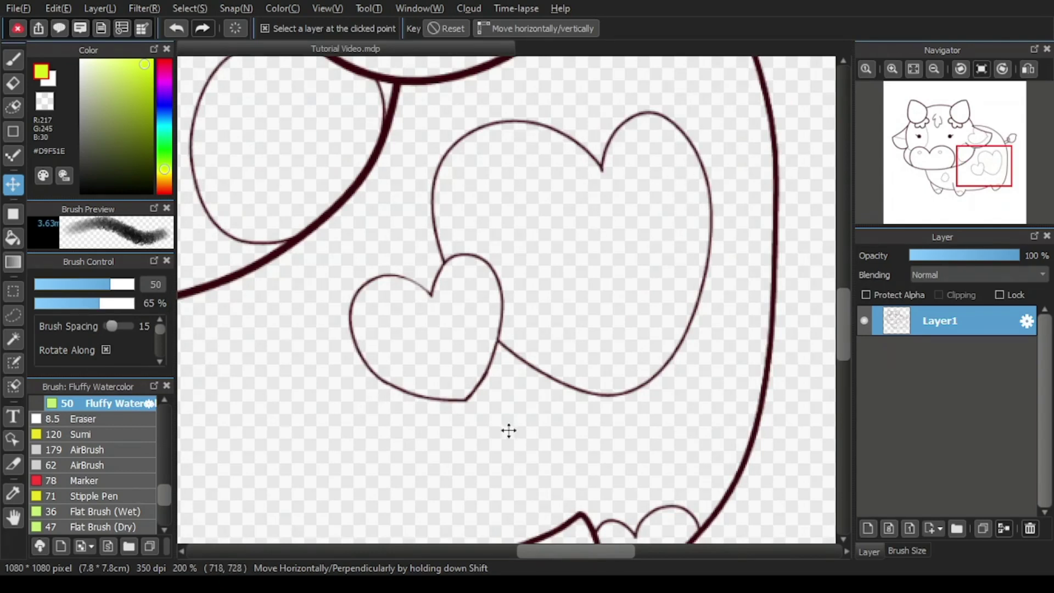
mouse_move(904, 183)
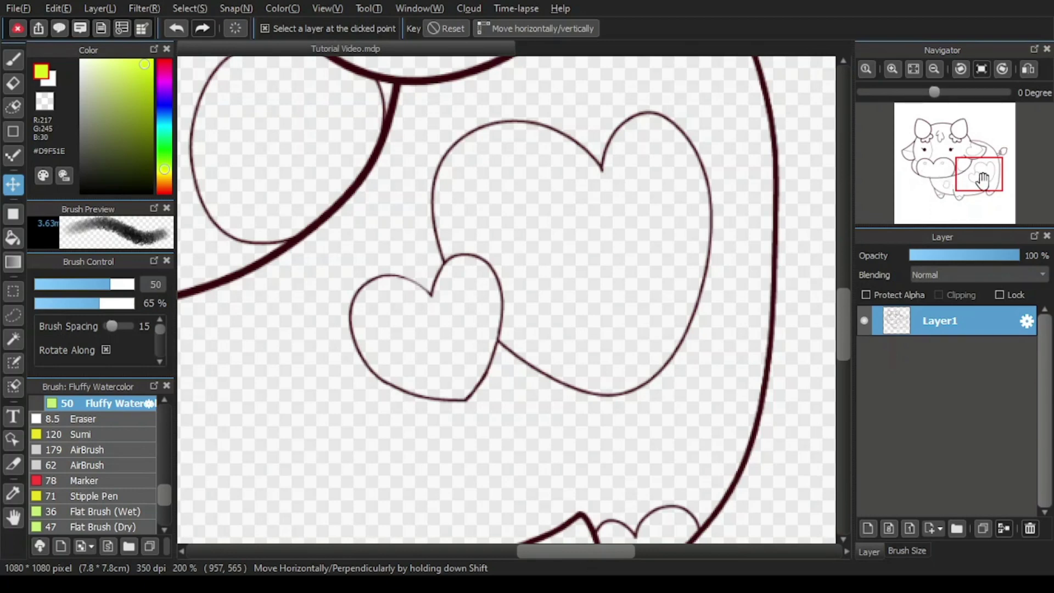
left_click_drag(981, 179, 961, 163)
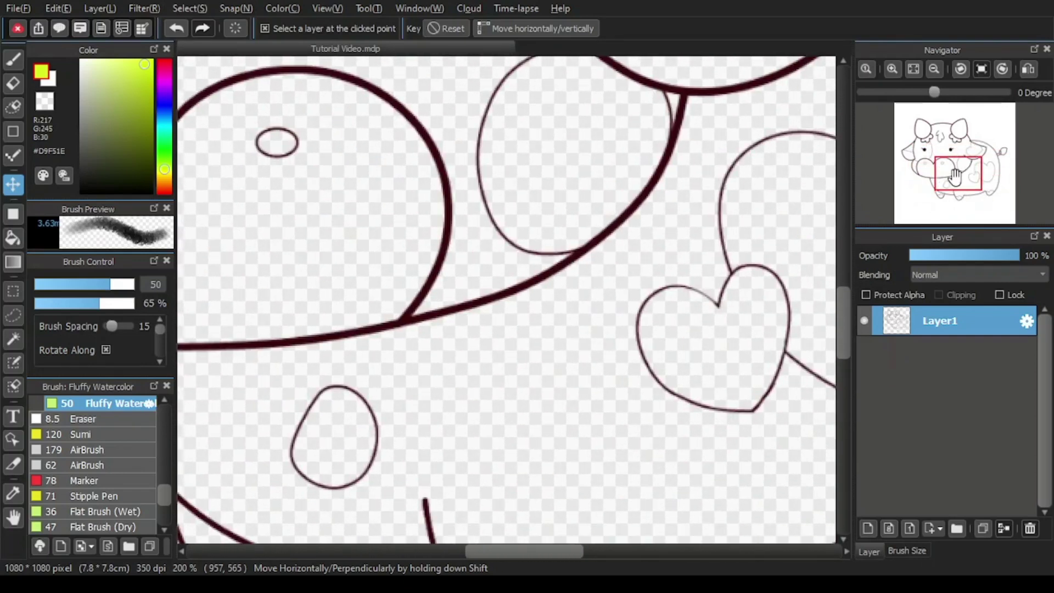